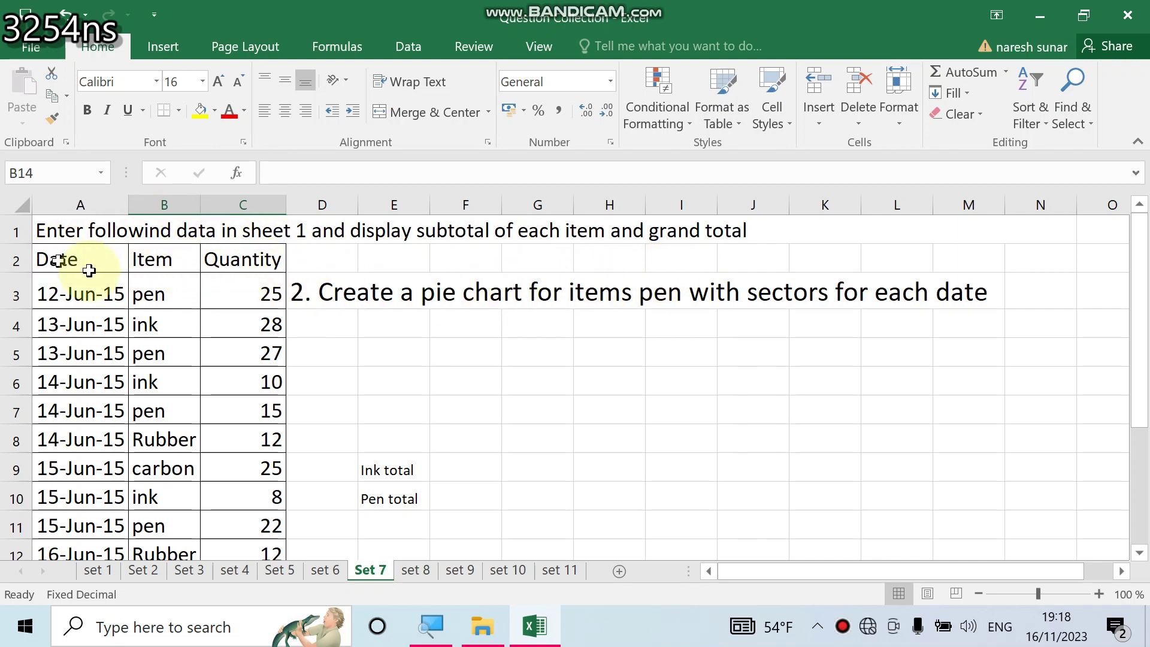
# Step: Select the Item entries B3:B12 in column B
pyautogui.moveTo(90, 282); pyautogui.dragTo(213, 318)
pyautogui.moveTo(99, 264)
pyautogui.mouseDown()
pyautogui.moveTo(241, 460)
pyautogui.moveTo(242, 449)
pyautogui.mouseUp()
pyautogui.scroll(1, 241, 440)
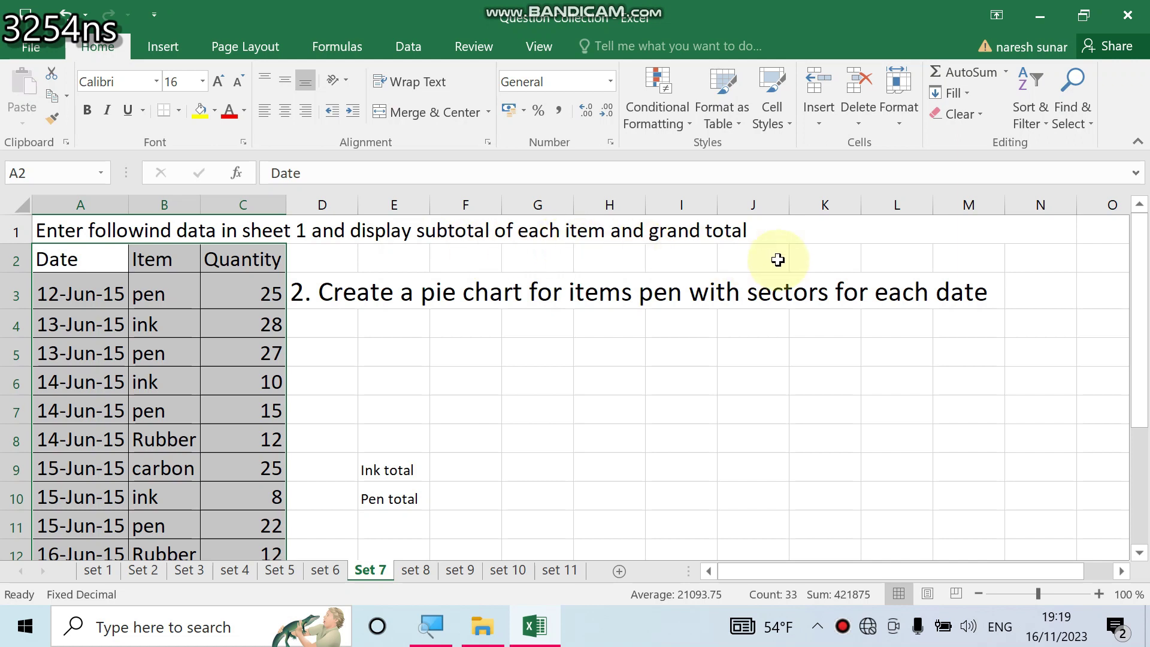
pyautogui.scroll(-1, 185, 403)
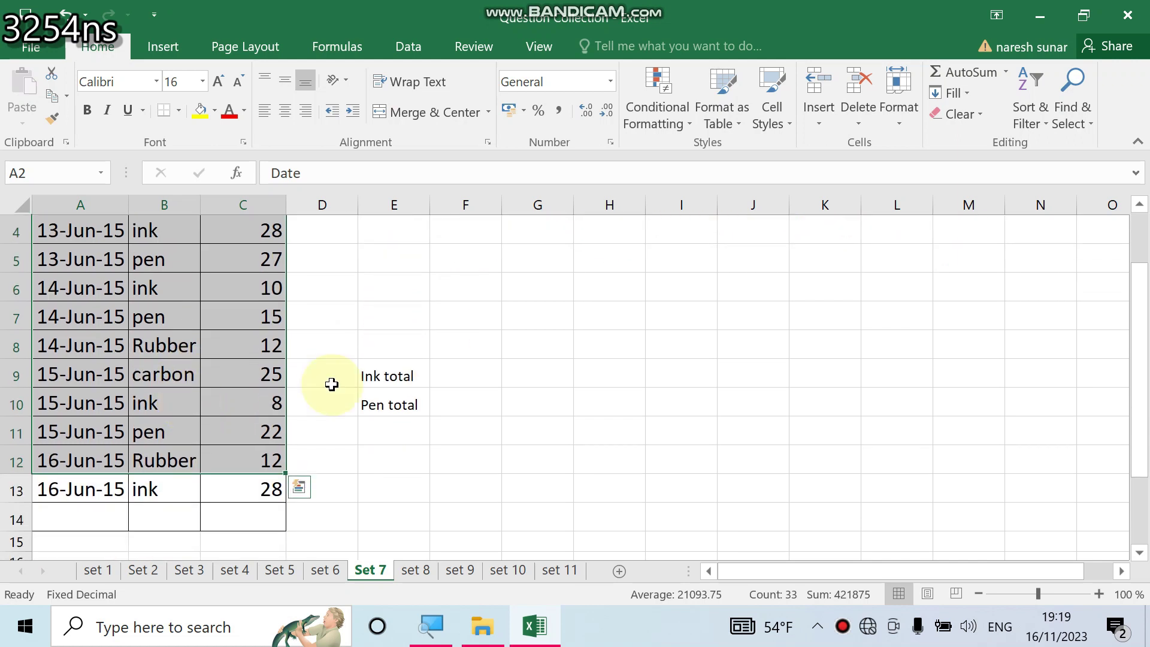
pyautogui.scroll(1, 311, 391)
pyautogui.click(326, 383)
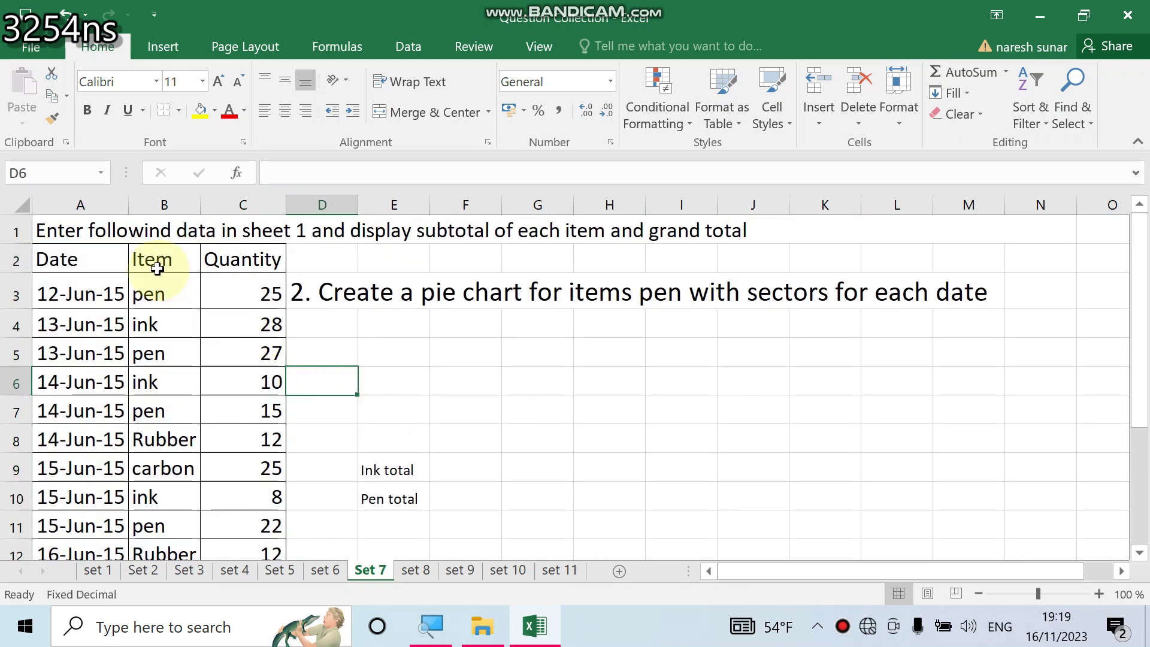
pyautogui.moveTo(187, 290)
pyautogui.mouseDown()
pyautogui.moveTo(163, 576)
pyautogui.moveTo(170, 495)
pyautogui.mouseUp()
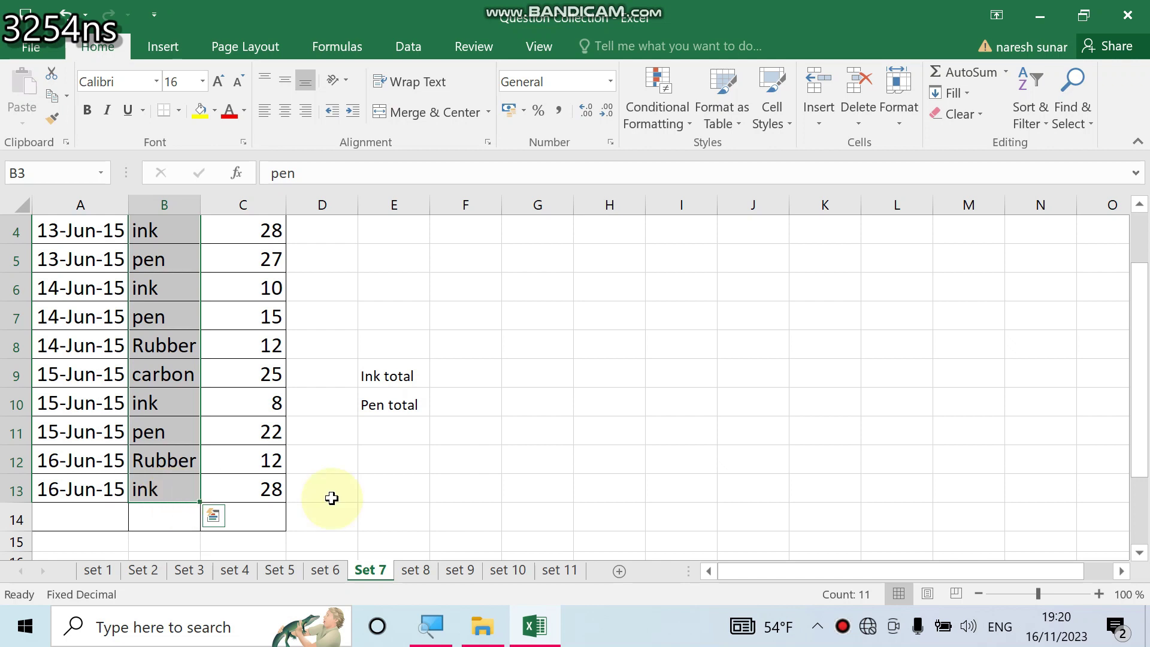
pyautogui.scroll(1, 377, 491)
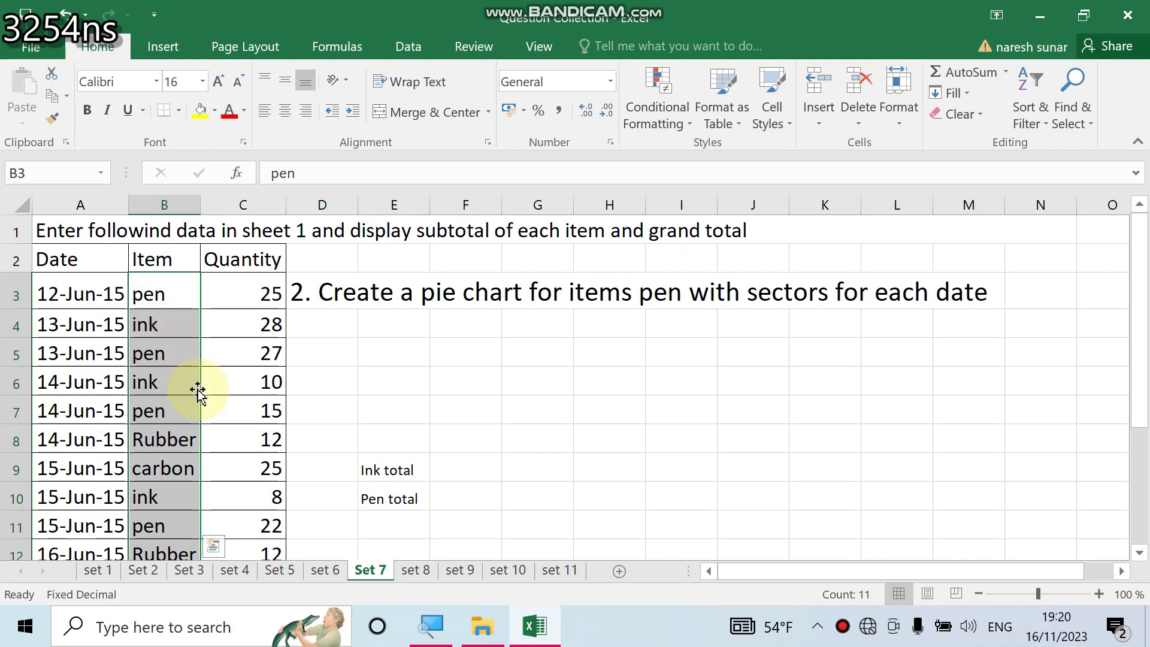
pyautogui.click(411, 6)
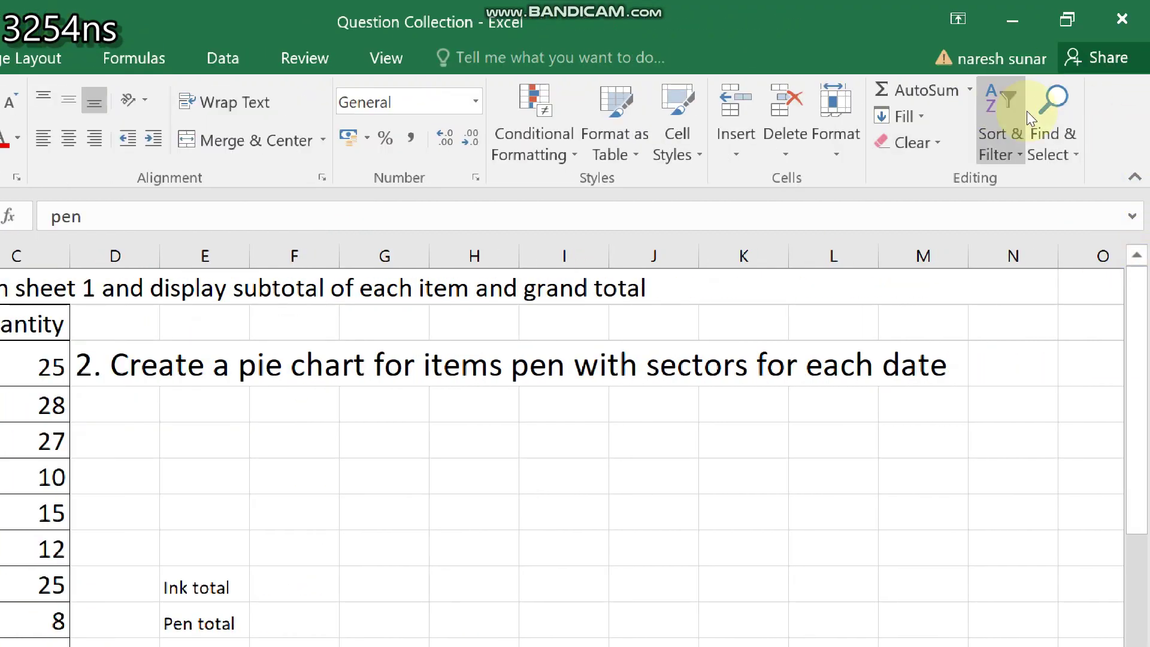
# Step: Sort only the selected Item entries A to Z, continuing with the current selection
pyautogui.click(1026, 110)
pyautogui.click(1043, 171)
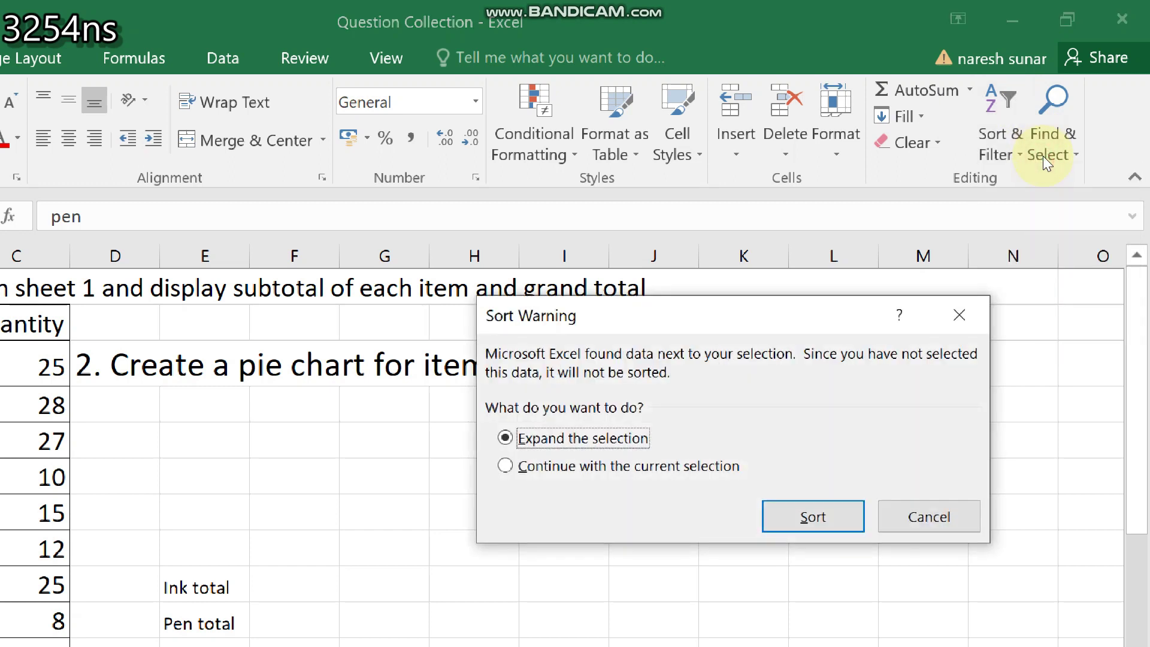
pyautogui.press('Down')
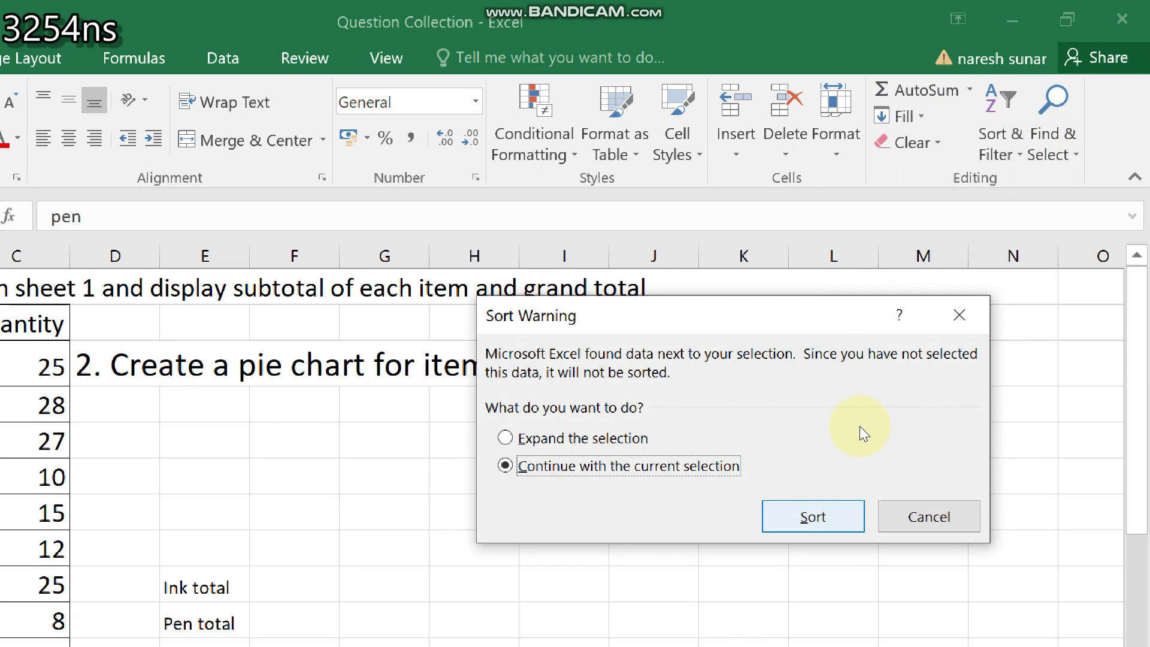
pyautogui.press('Return')
pyautogui.scroll(-1, 433, 432)
pyautogui.scroll(-1, 389, 426)
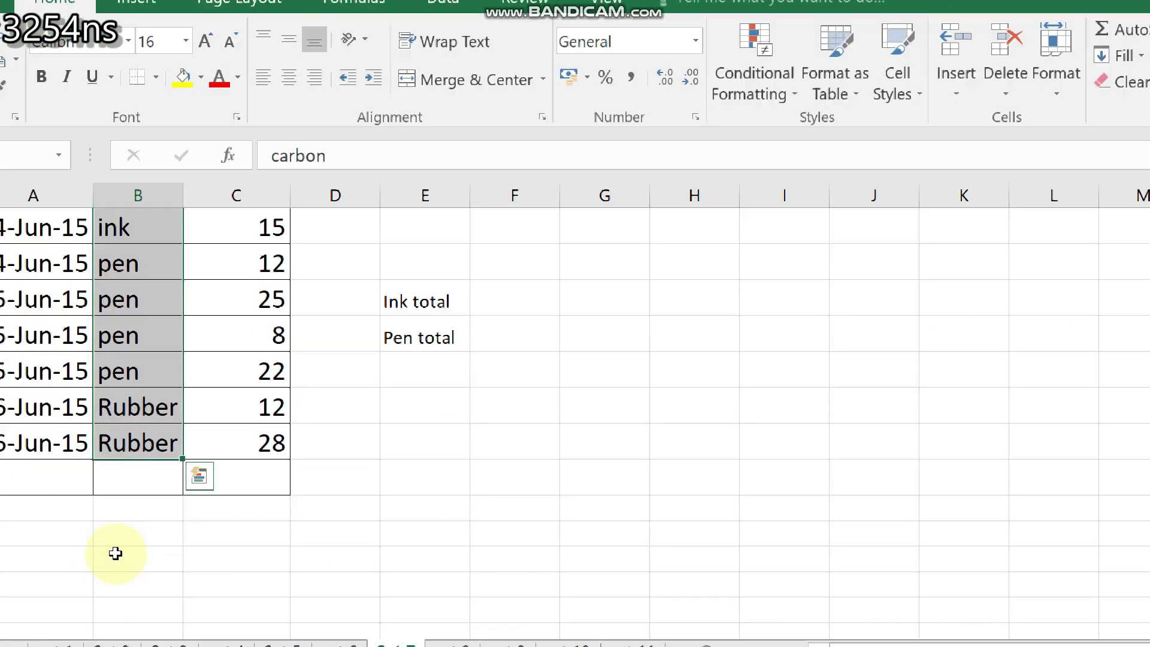
pyautogui.scroll(2, 116, 552)
pyautogui.scroll(1, 116, 552)
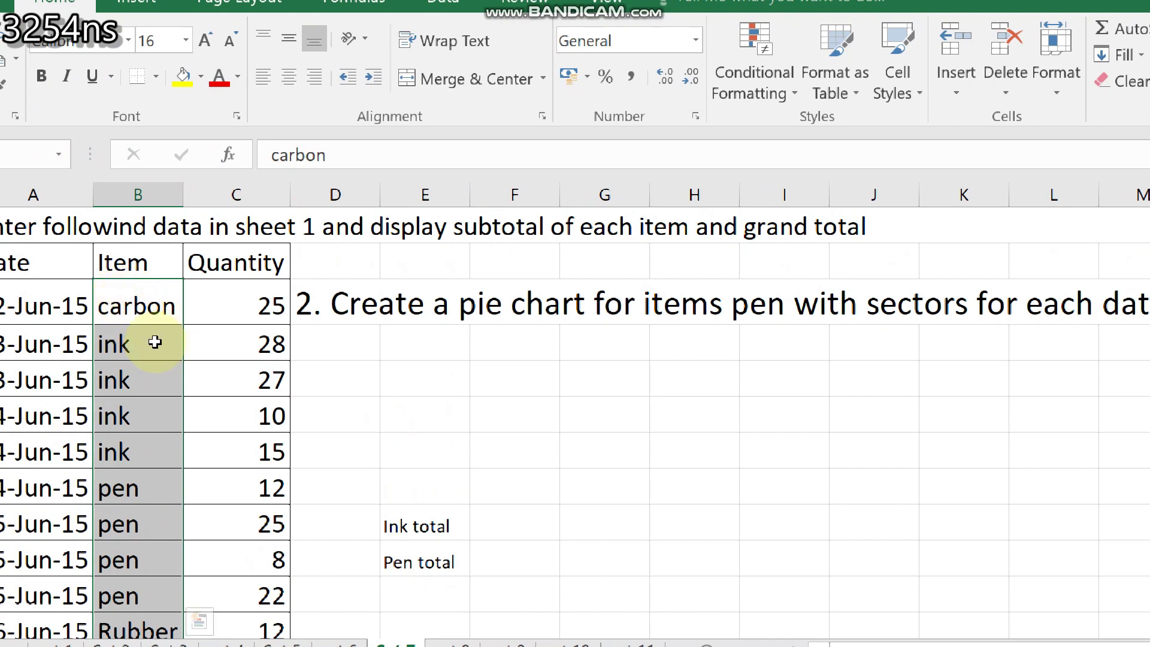
pyautogui.scroll(-1, 164, 468)
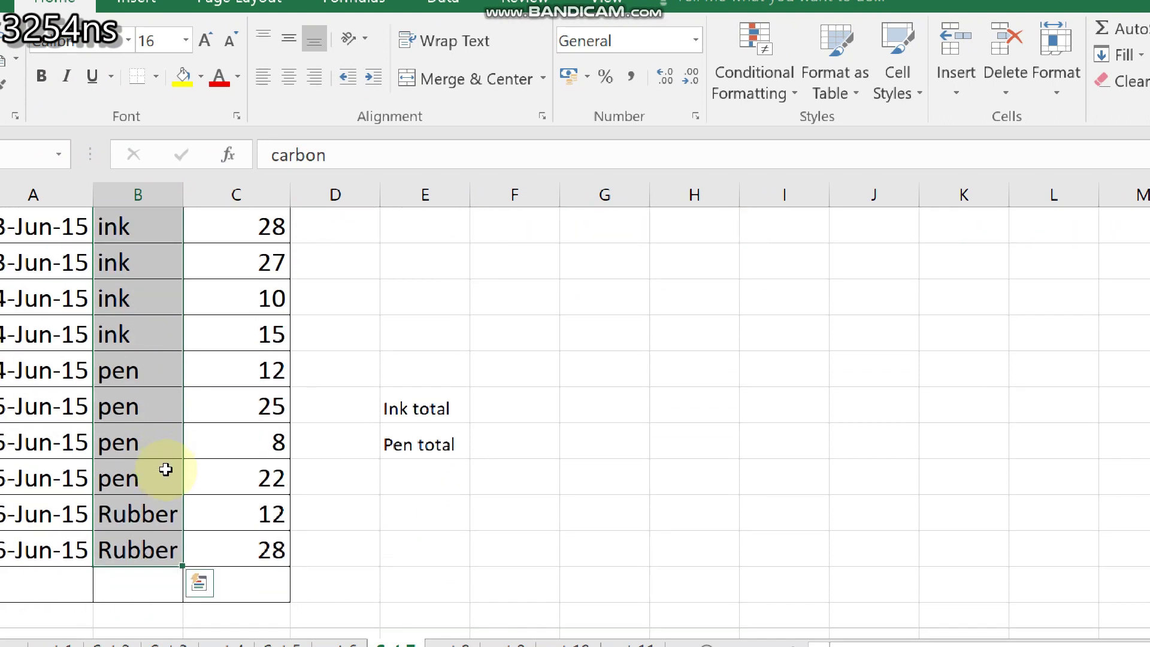
pyautogui.scroll(1, 741, 505)
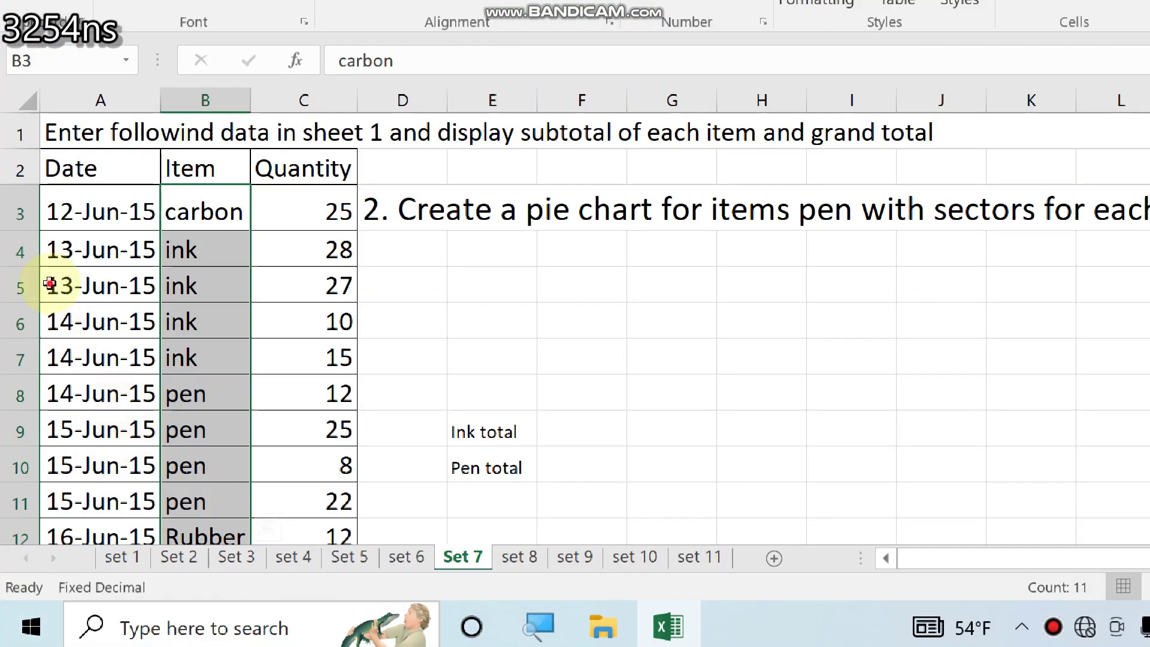
# Step: Subtotal A3:C13 at each change in Item, using Sum of Quantity with headers included
pyautogui.moveTo(71, 210); pyautogui.dragTo(234, 618)
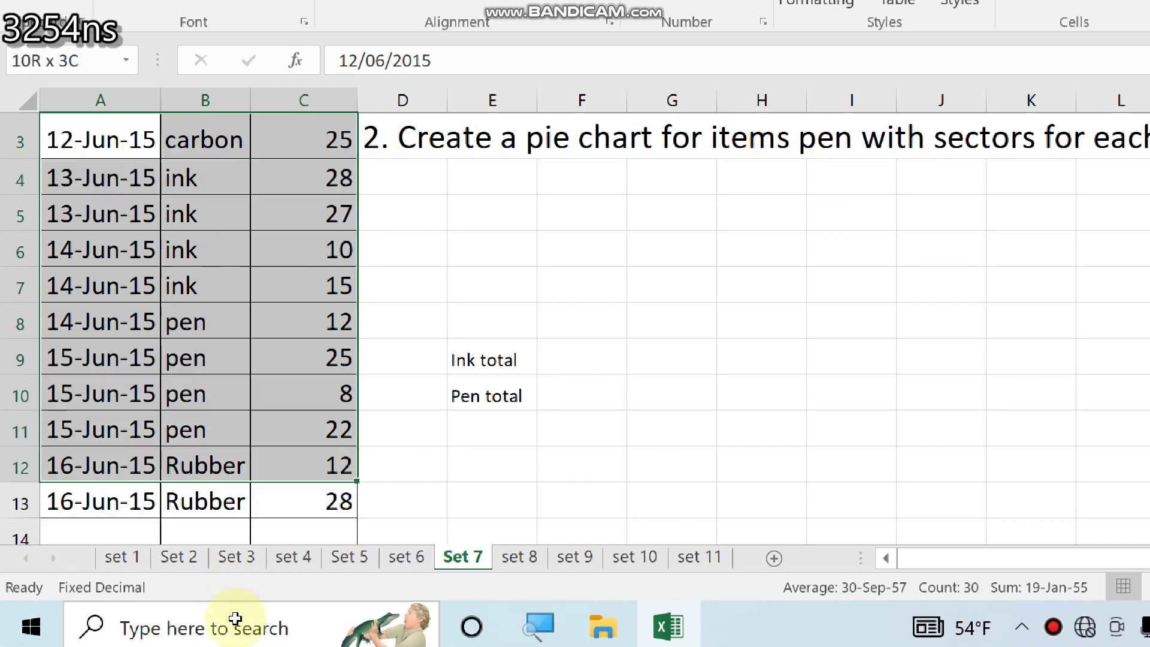
pyautogui.moveTo(235, 618); pyautogui.dragTo(244, 475)
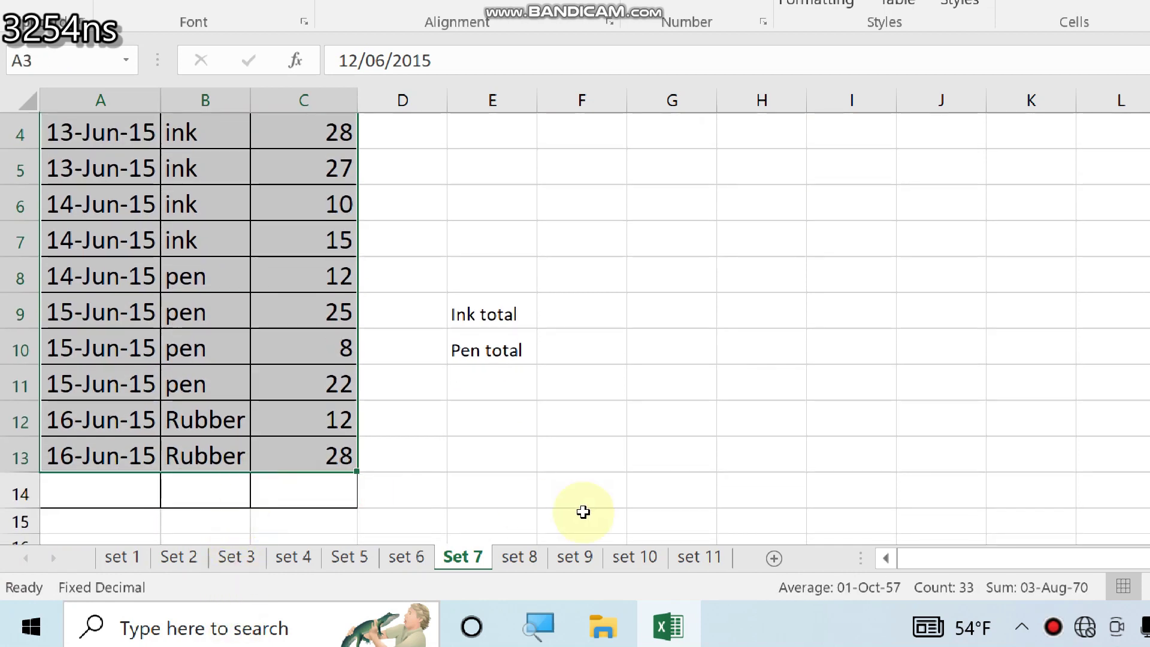
pyautogui.scroll(1, 583, 512)
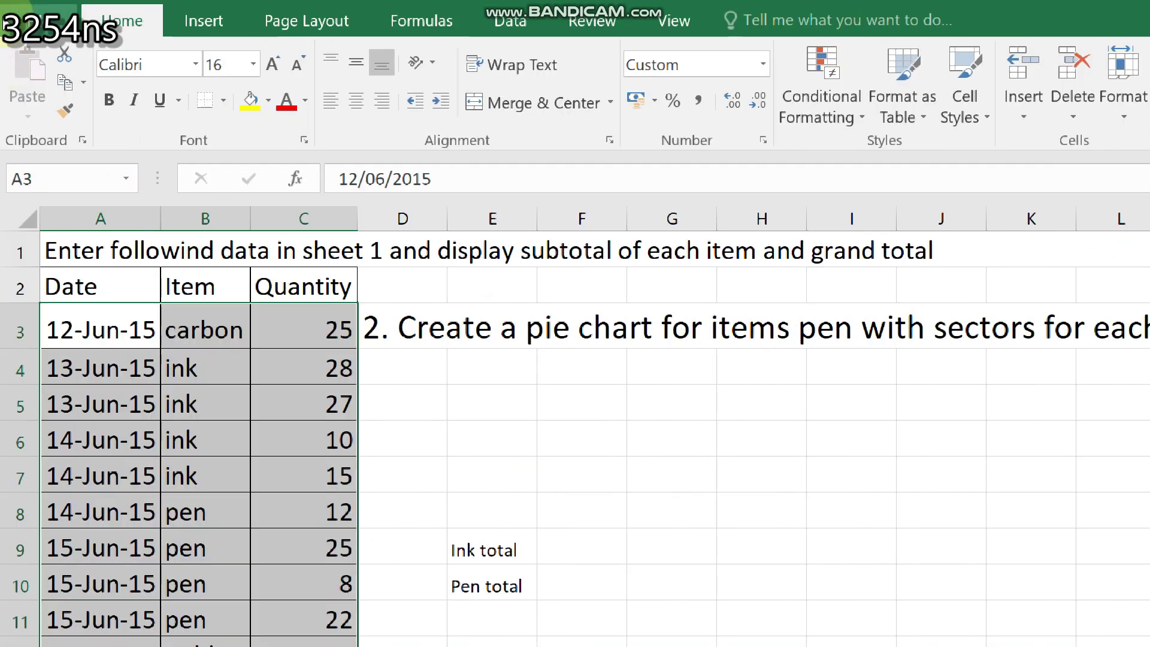
pyautogui.click(393, 51)
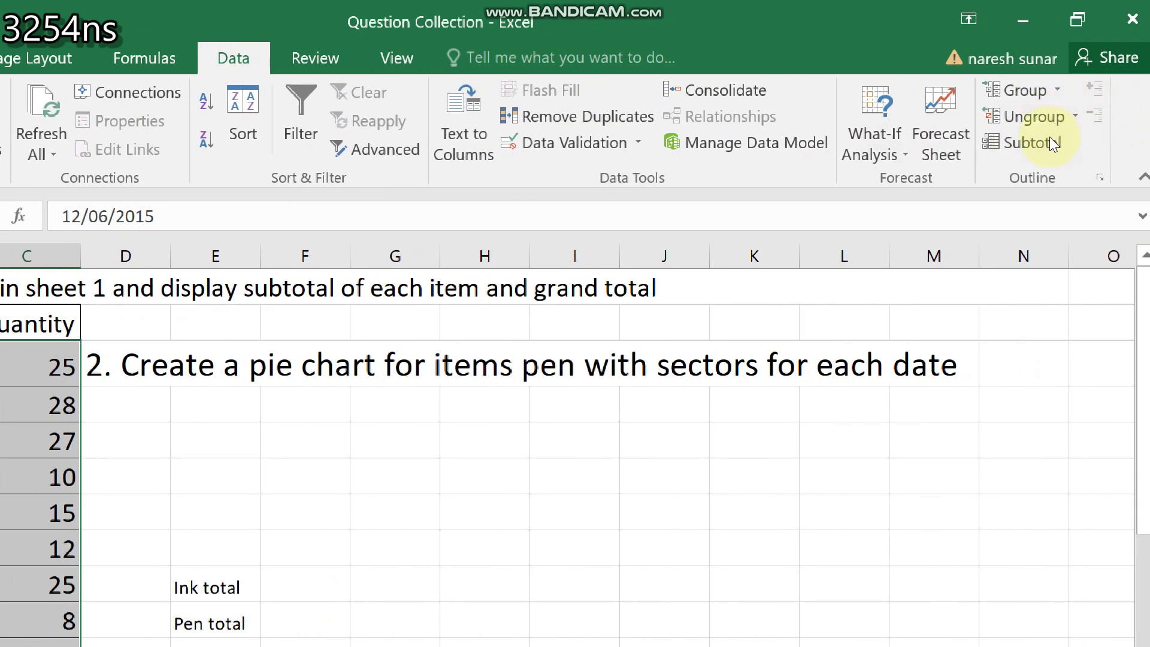
pyautogui.click(1049, 137)
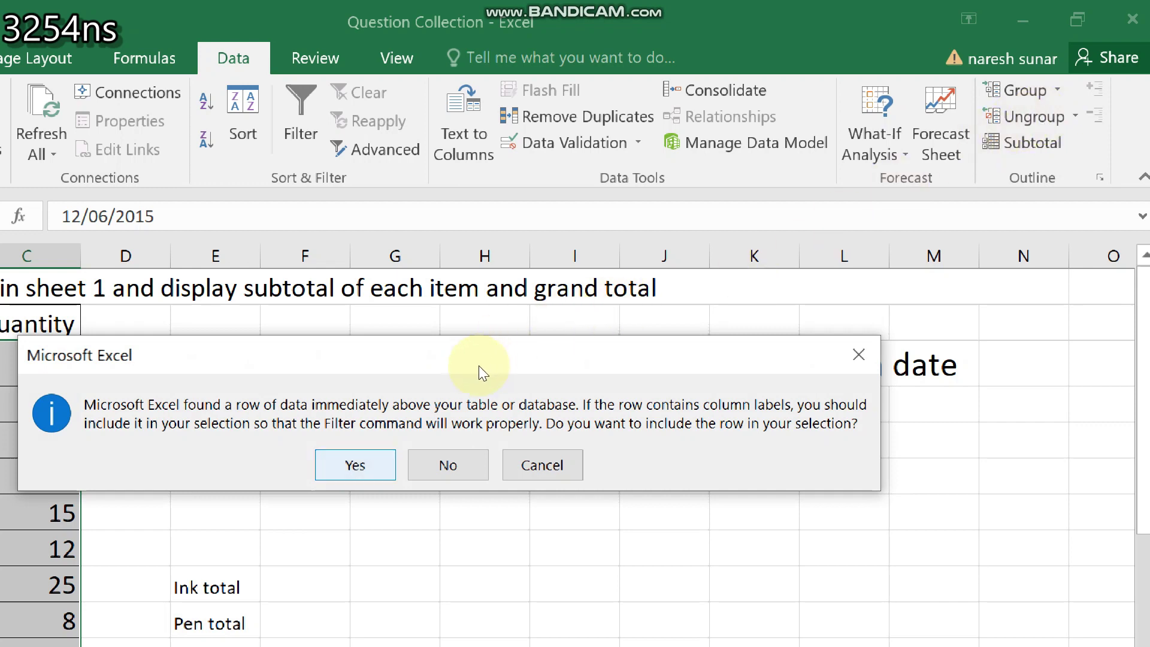
pyautogui.press('Return')
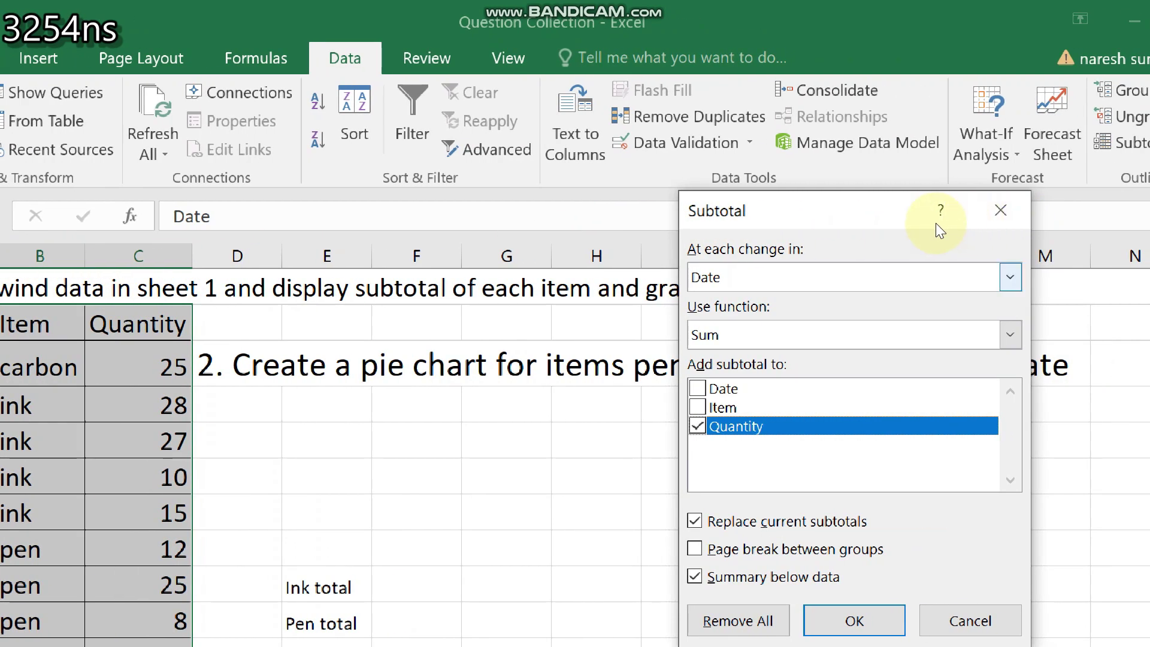
pyautogui.hotkey('alt', 'Down')
pyautogui.press('Down')
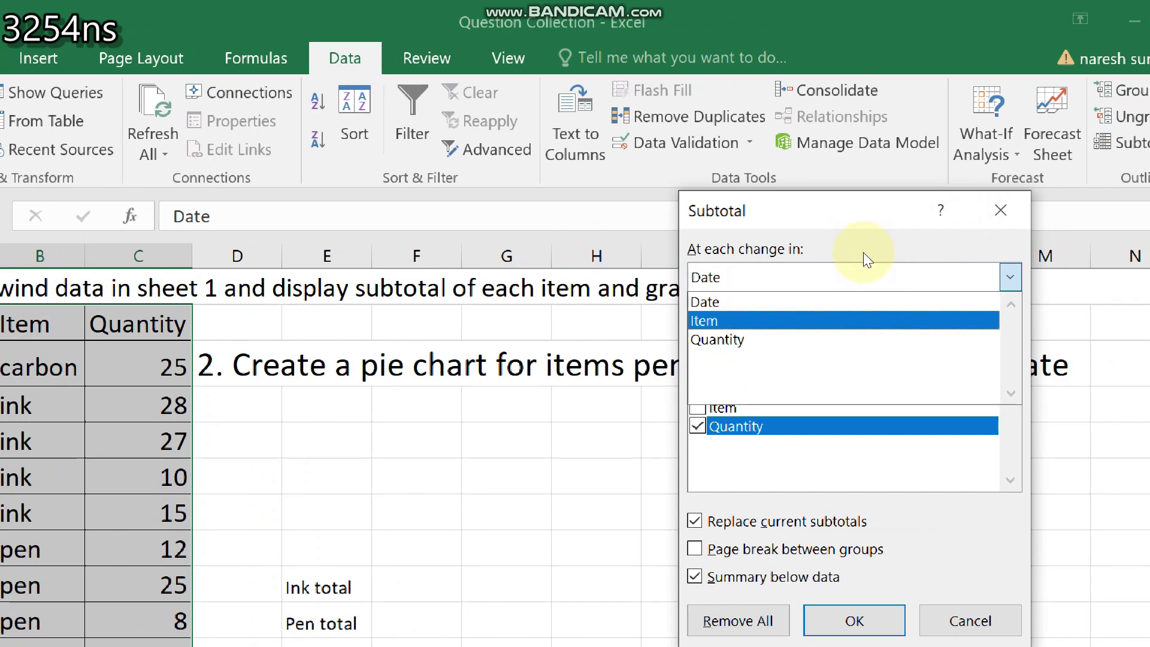
pyautogui.click(863, 254)
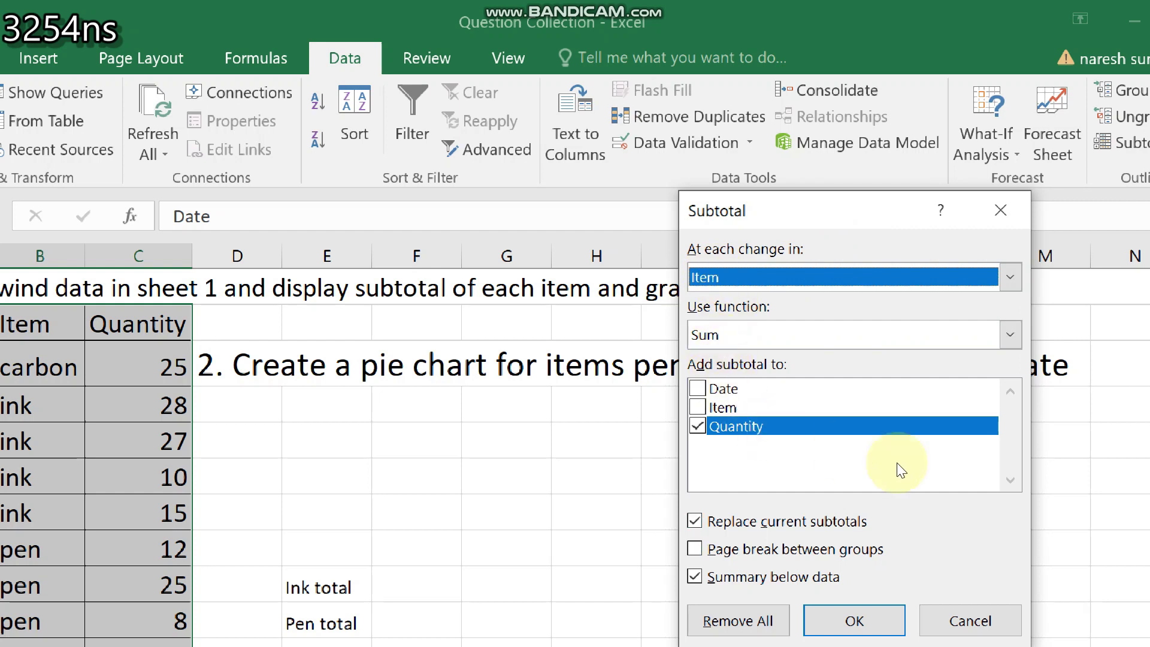
pyautogui.press('Return')
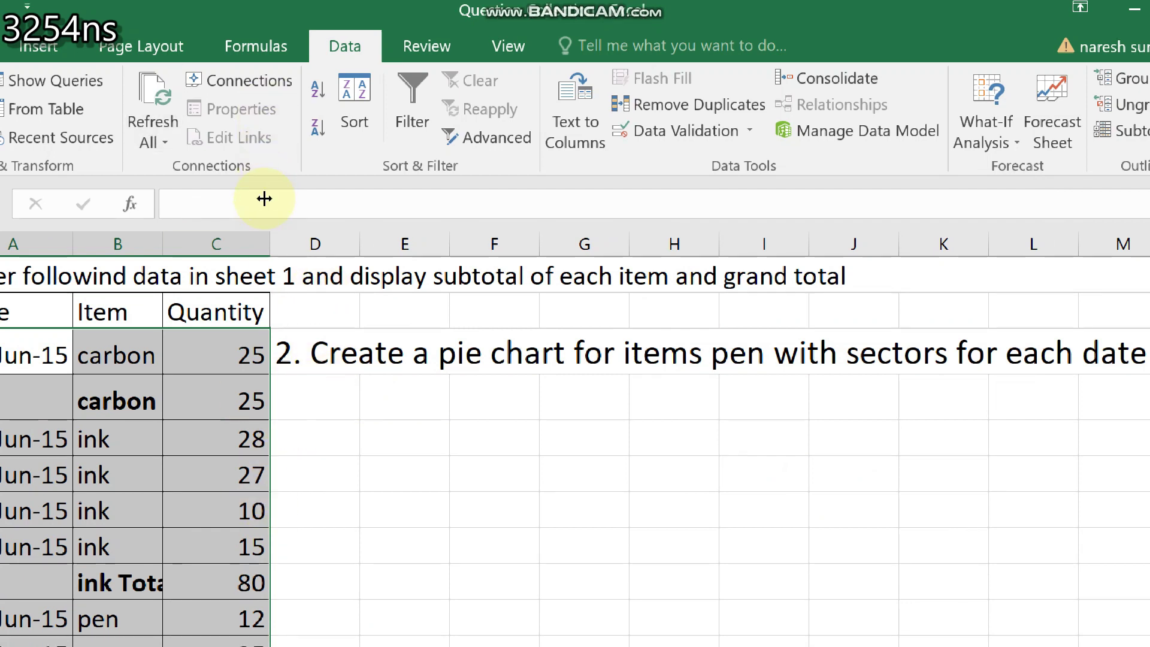
# Step: Widen column B to fit the total labels and select the subtotalled table rows
pyautogui.doubleClick(264, 206)
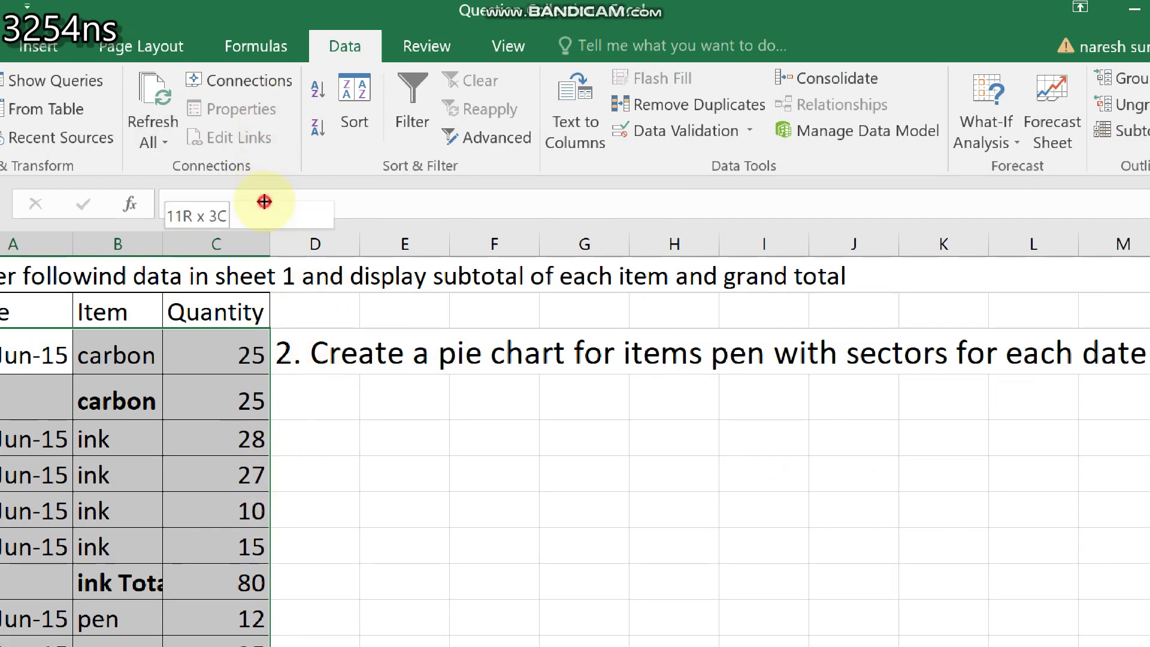
pyautogui.scroll(-1, 303, 398)
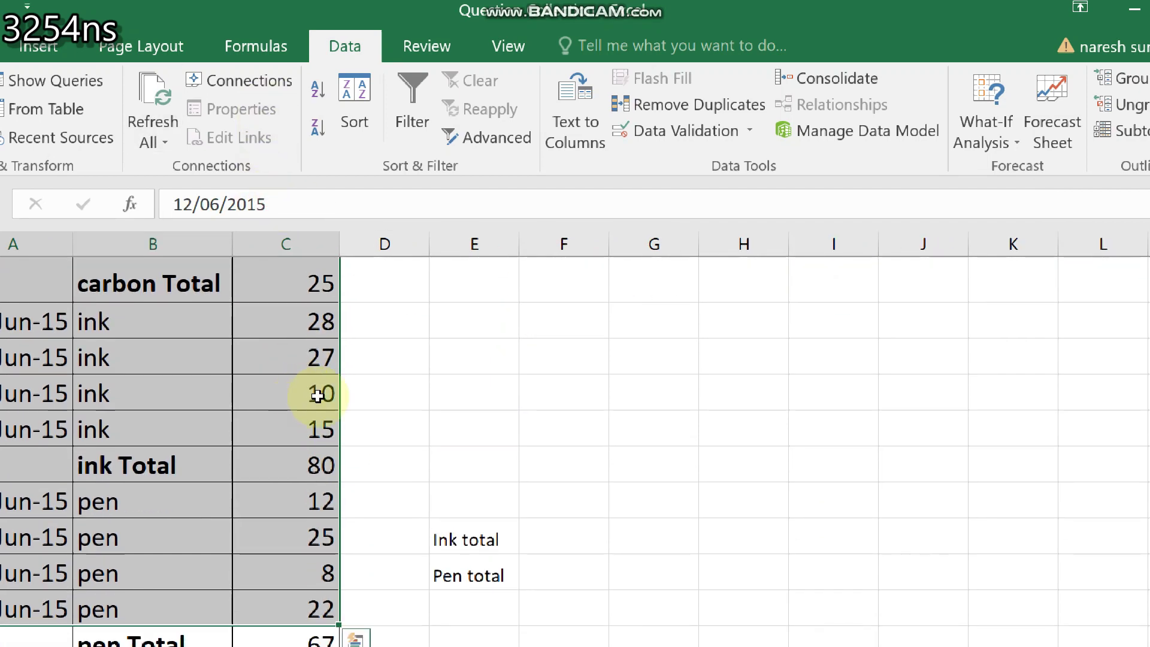
pyautogui.scroll(-1, 321, 392)
pyautogui.scroll(-1, 321, 383)
pyautogui.moveTo(320, 391); pyautogui.dragTo(320, 391)
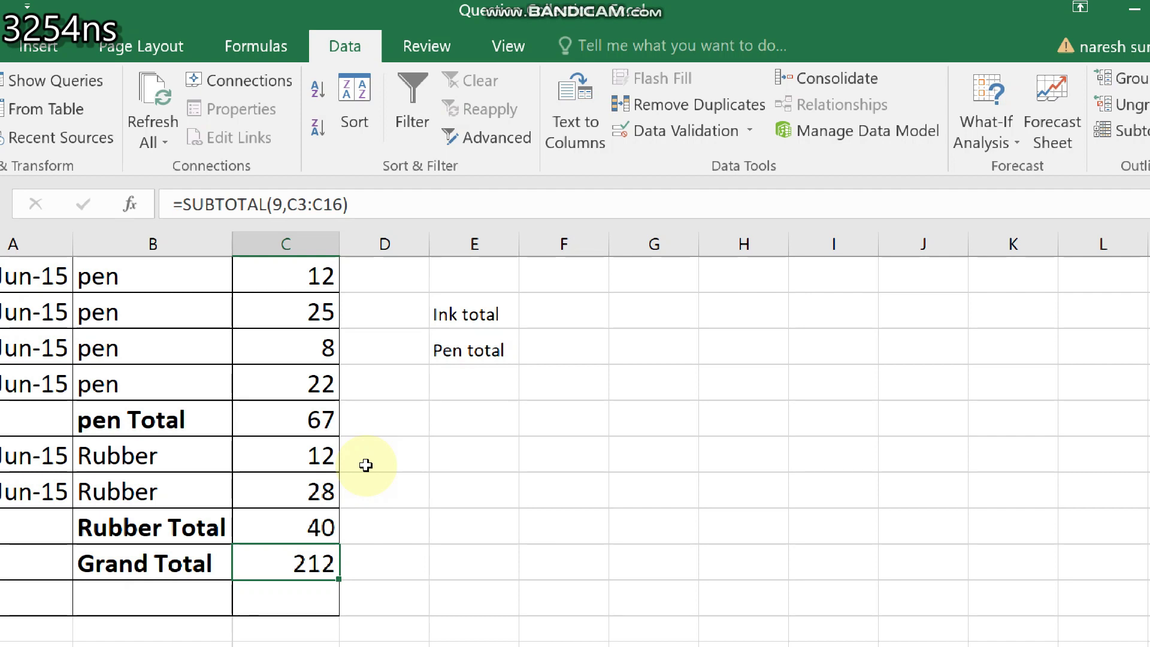
# Step: Rewrite the Grand Total in C18 as =SUBTOTAL(9,C3:C17), showing 212
pyautogui.press('BackSpace')
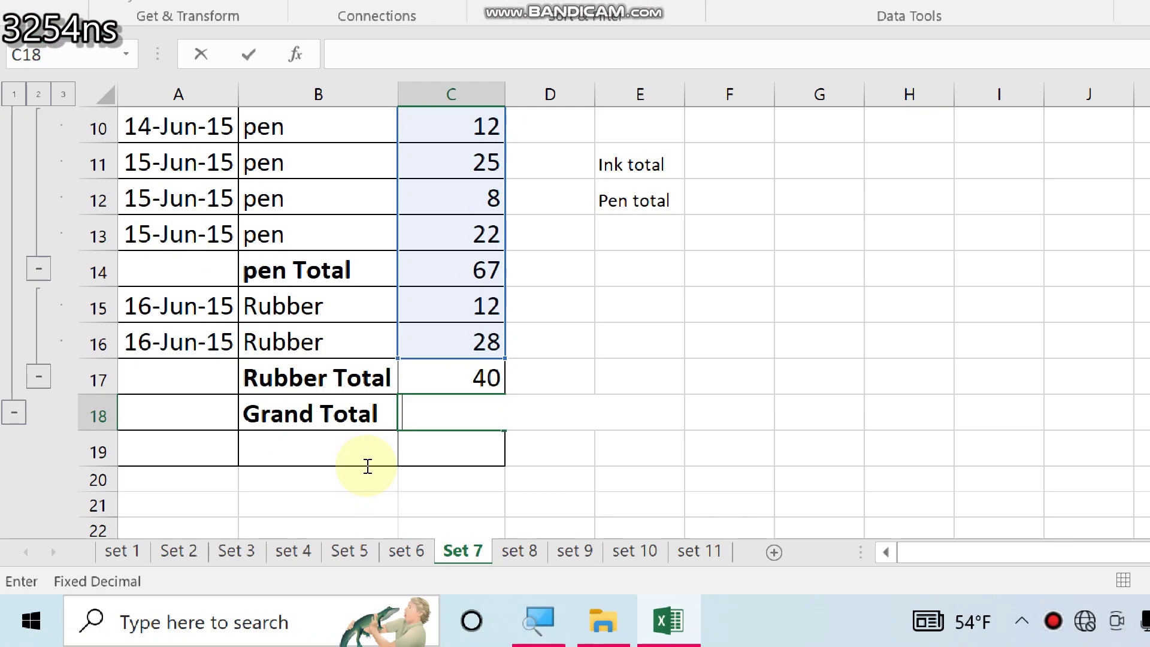
pyautogui.write('s')
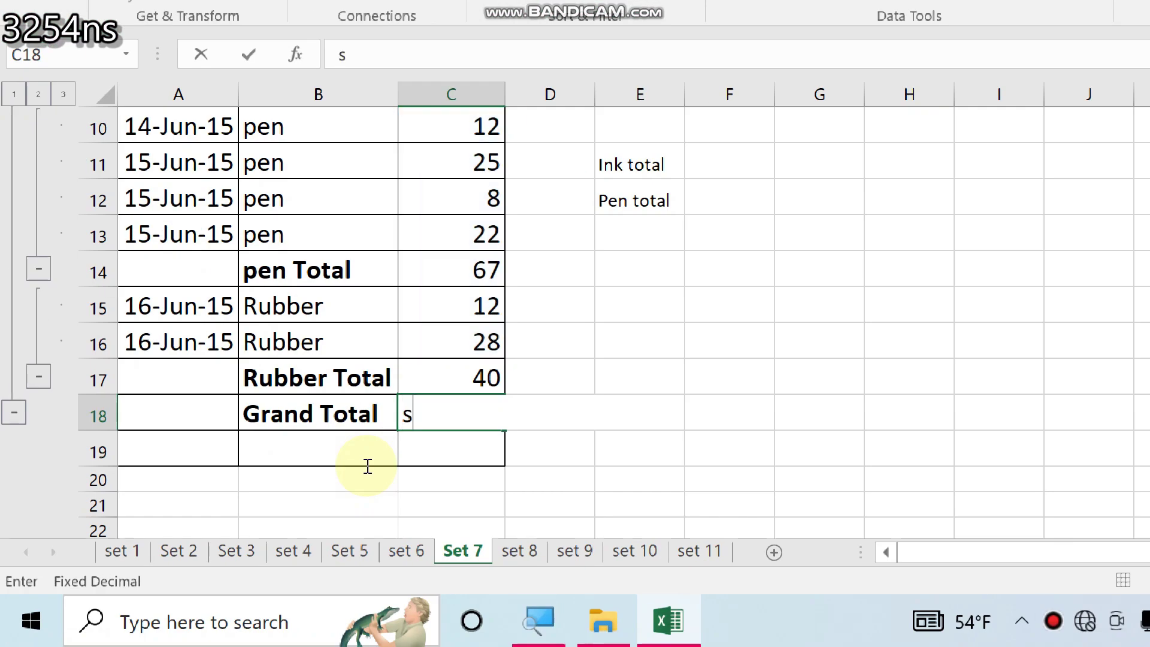
pyautogui.write('=subt')
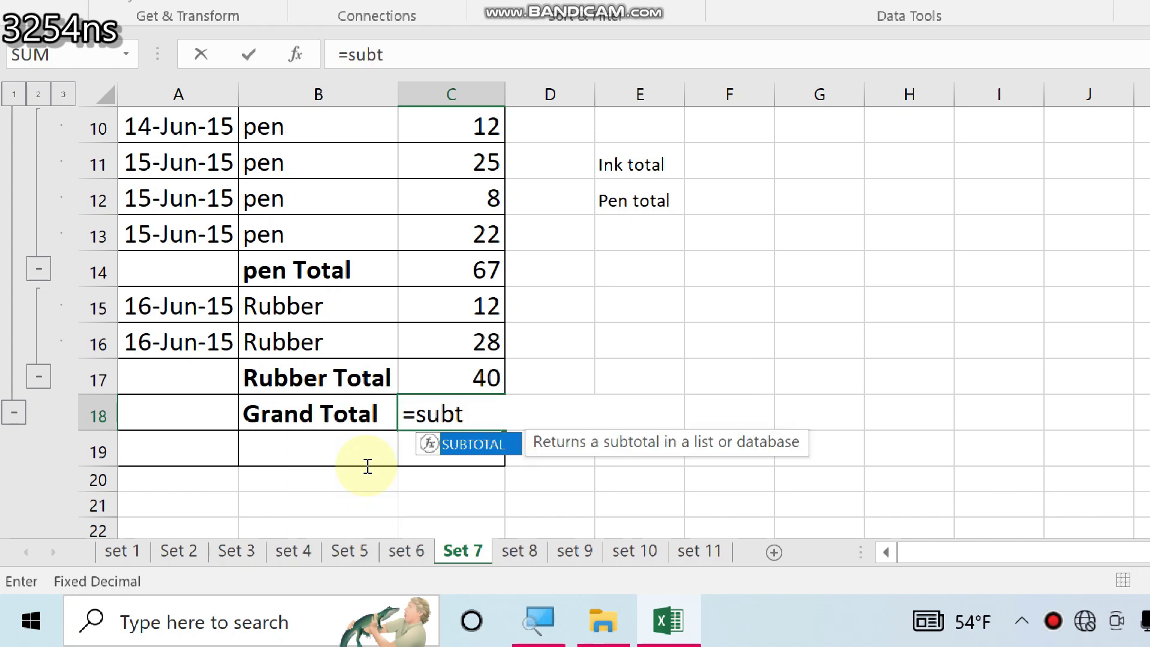
pyautogui.press('Tab')
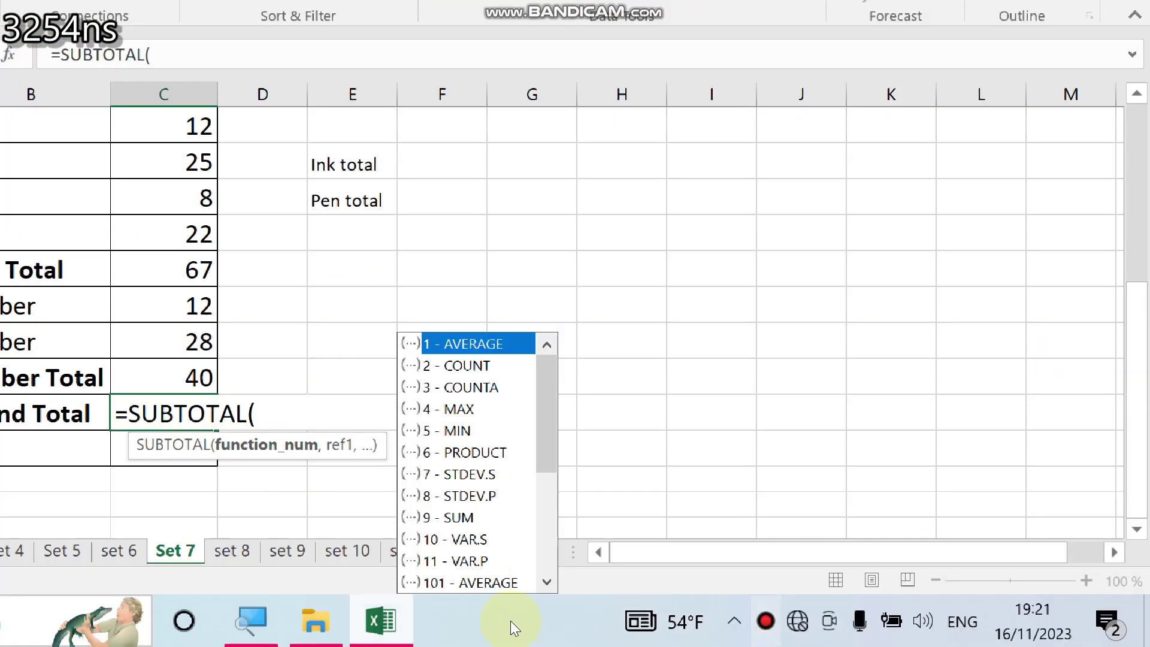
pyautogui.press('Down')
pyautogui.press('Down')
pyautogui.press('Down')
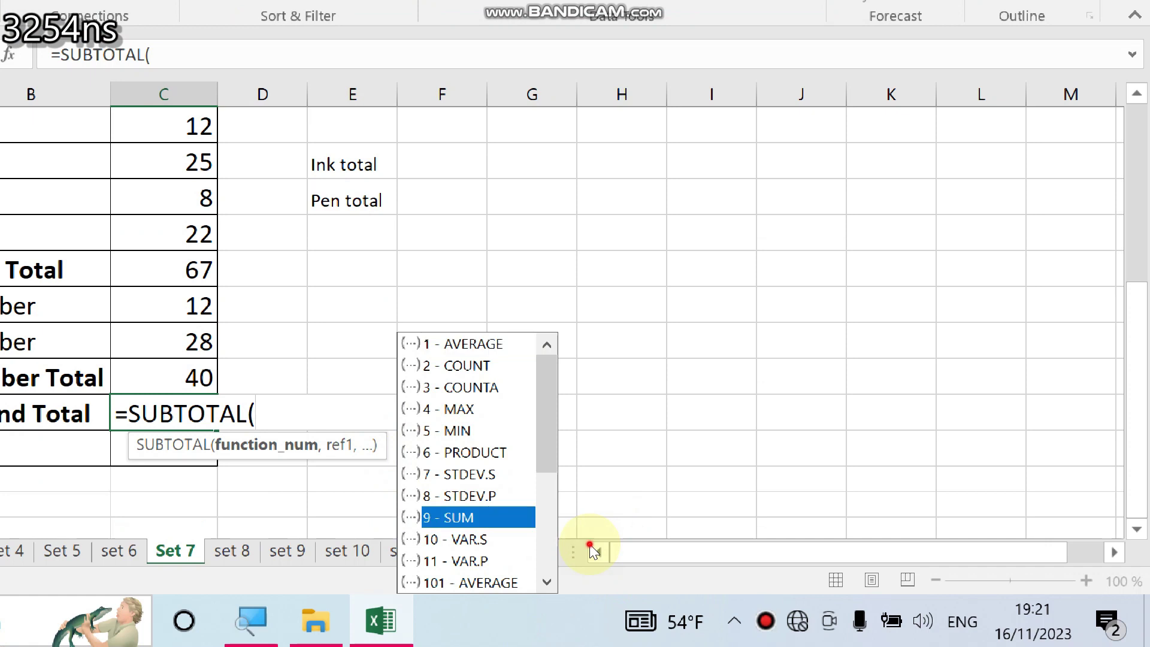
pyautogui.press('Tab')
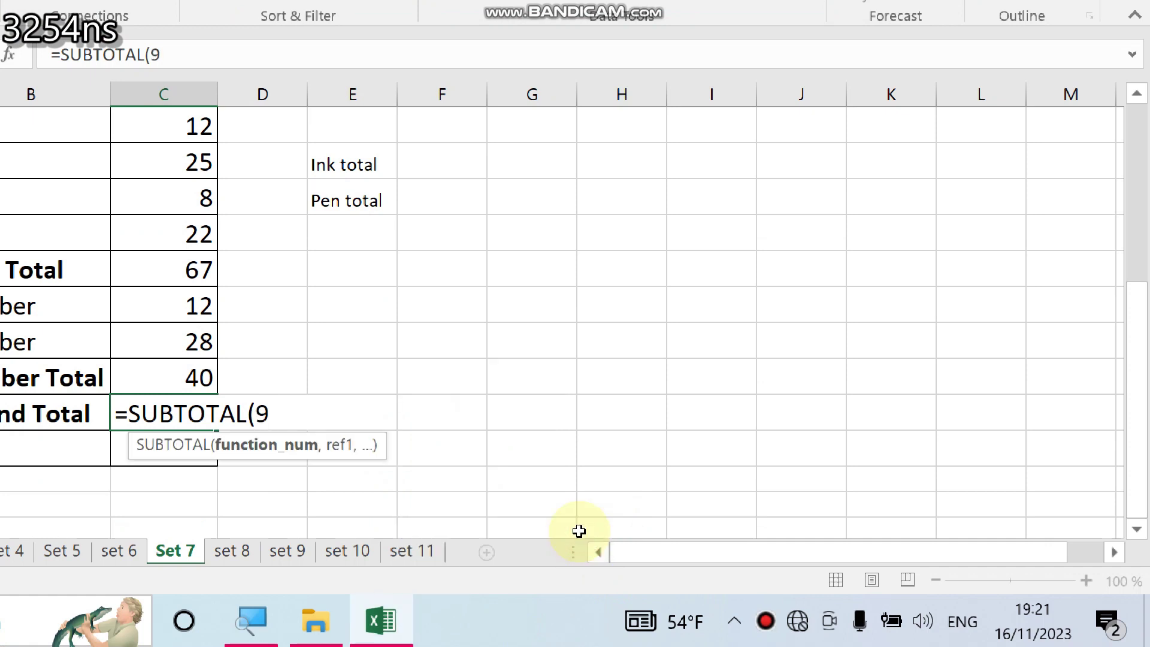
pyautogui.write(',')
pyautogui.scroll(2, 579, 530)
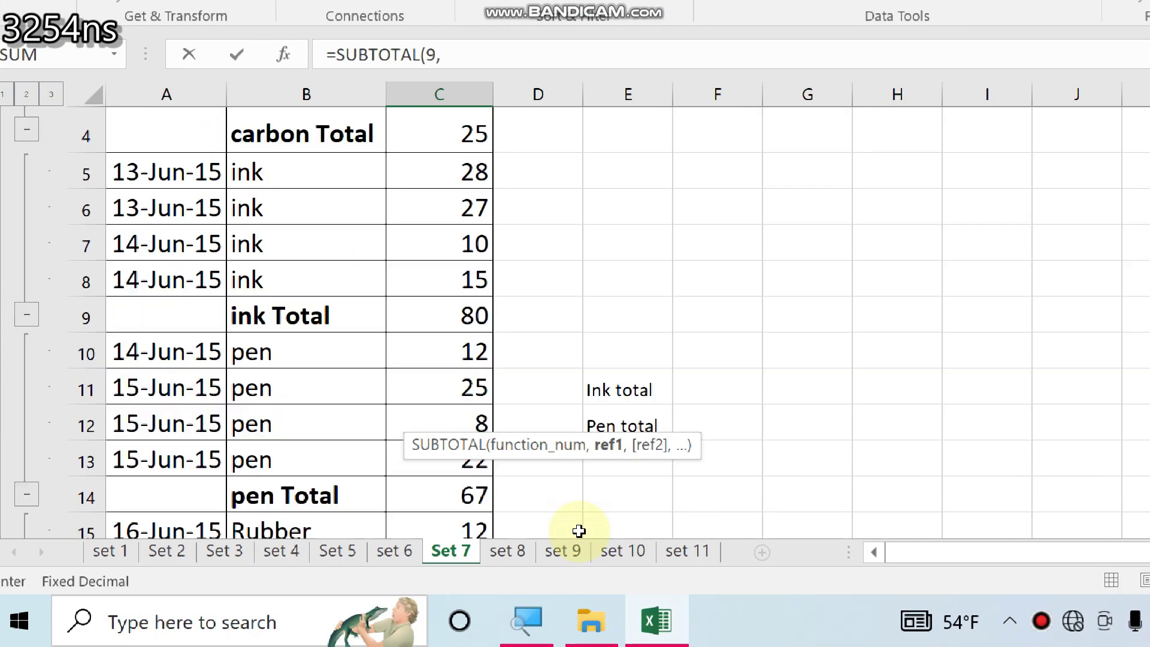
pyautogui.scroll(1, 576, 512)
pyautogui.moveTo(333, 295)
pyautogui.mouseDown()
pyautogui.moveTo(343, 616)
pyautogui.moveTo(401, 470)
pyautogui.mouseUp()
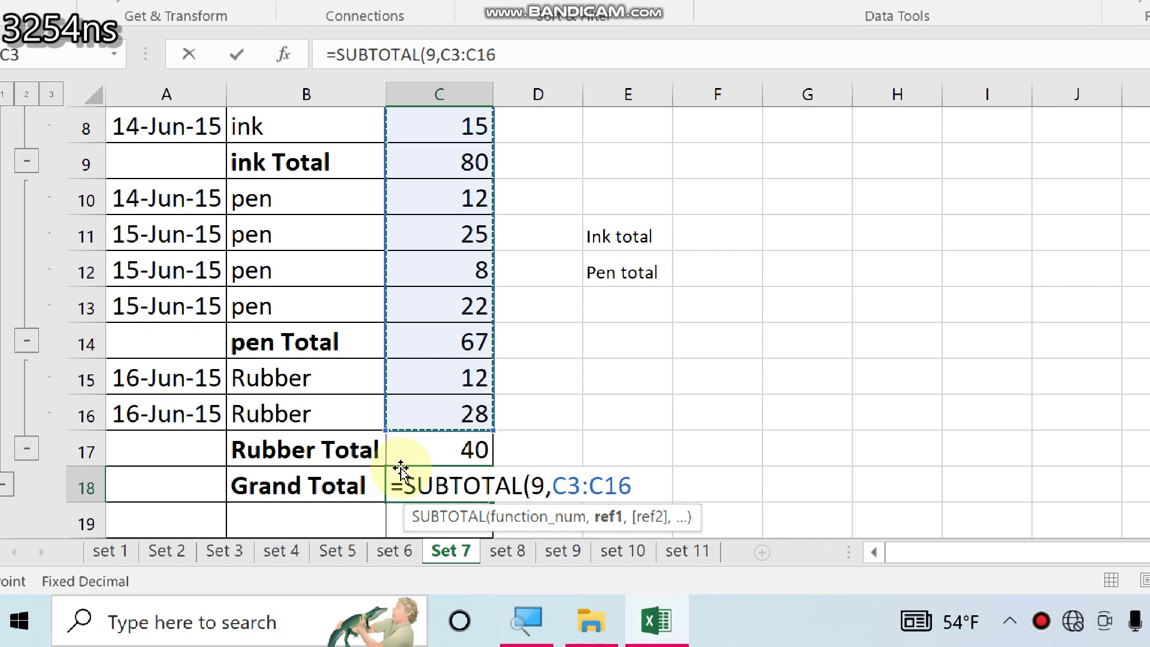
pyautogui.write(')')
pyautogui.press('Return')
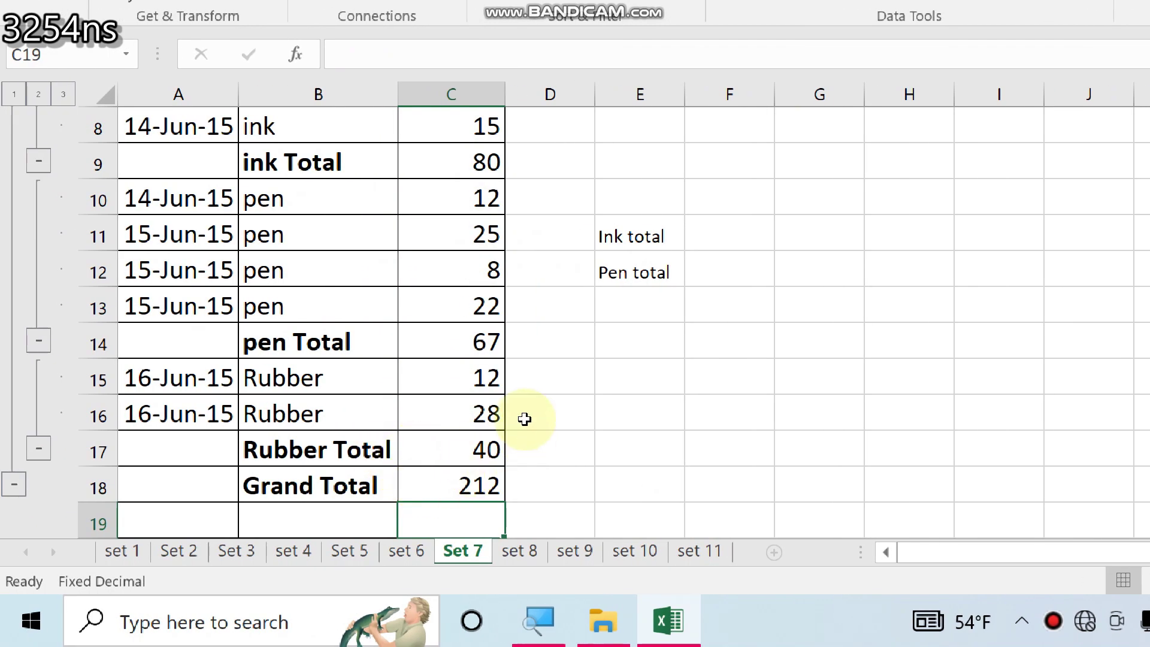
# Step: Enter =SUM(C3:C17) in E15 for comparison, returning 424
pyautogui.press('Up')
pyautogui.press('Up')
pyautogui.press('Up')
pyautogui.press('Right')
pyautogui.press('Right')
pyautogui.write('=s')
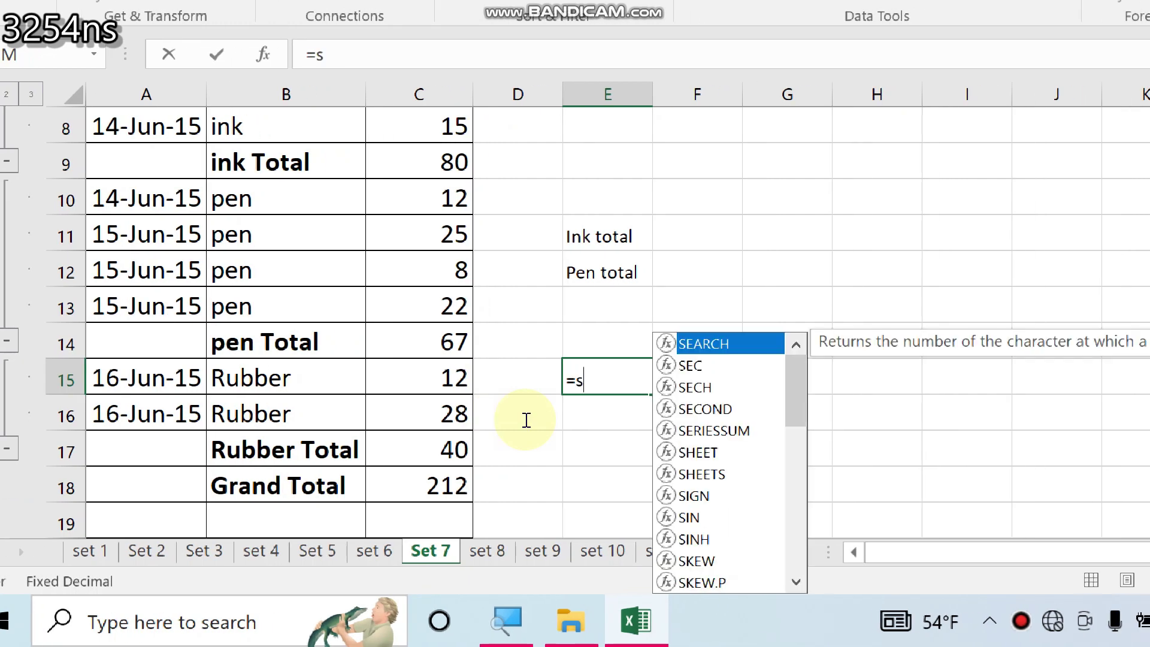
pyautogui.write('um(')
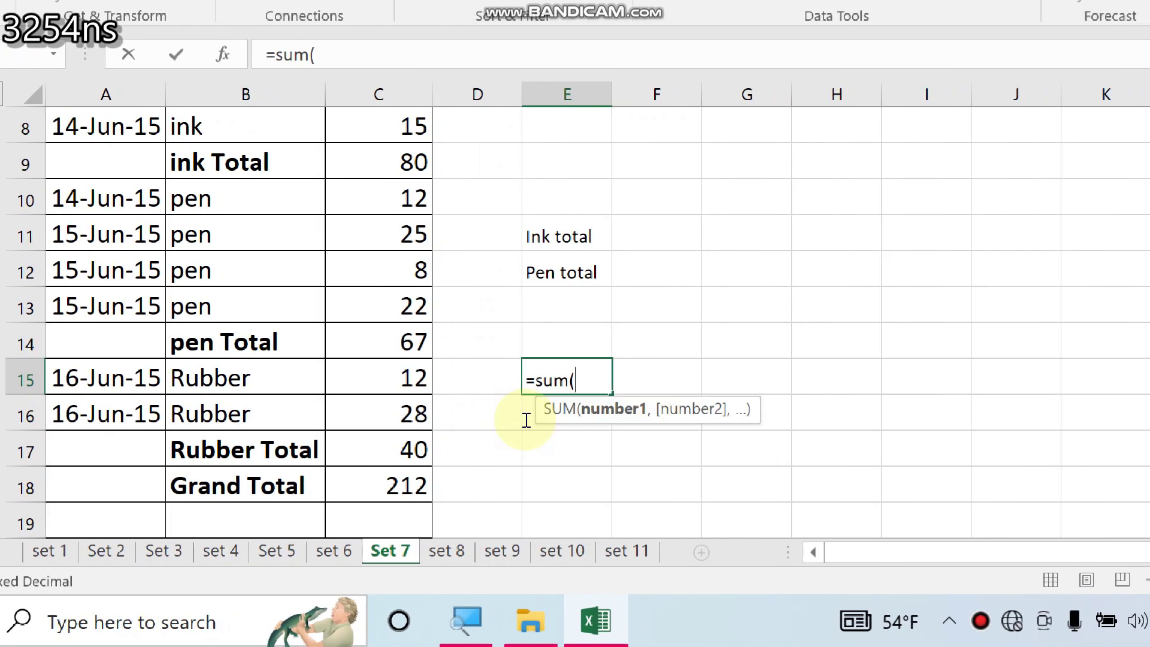
pyautogui.moveTo(381, 167); pyautogui.dragTo(378, 449)
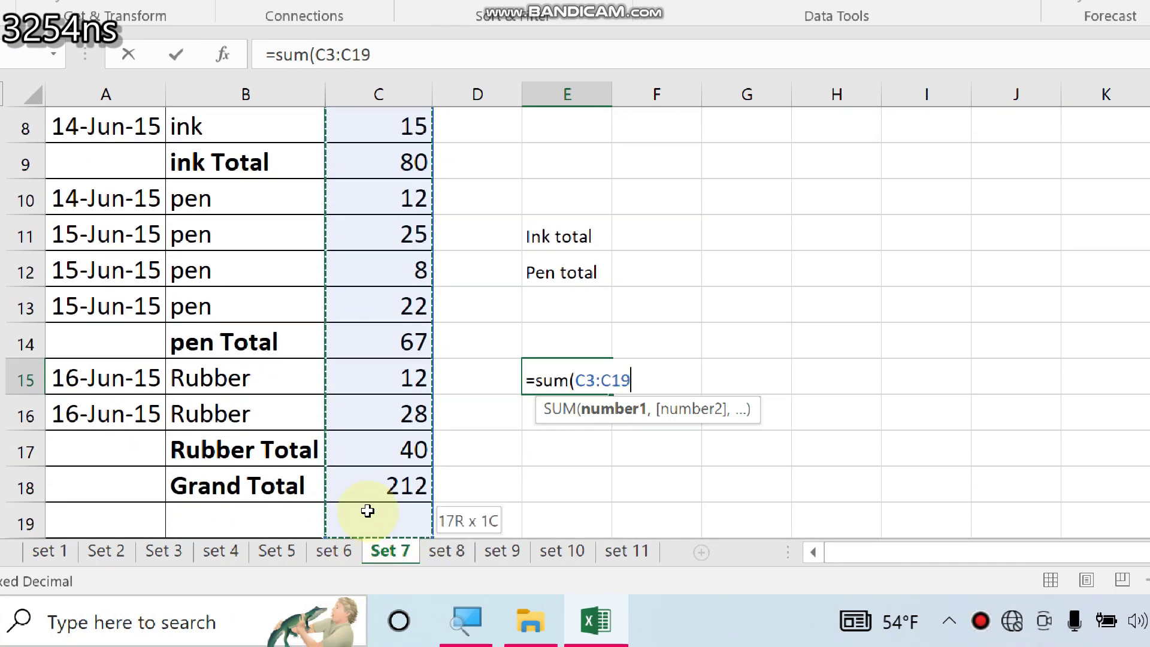
pyautogui.moveTo(339, 632); pyautogui.dragTo(383, 494)
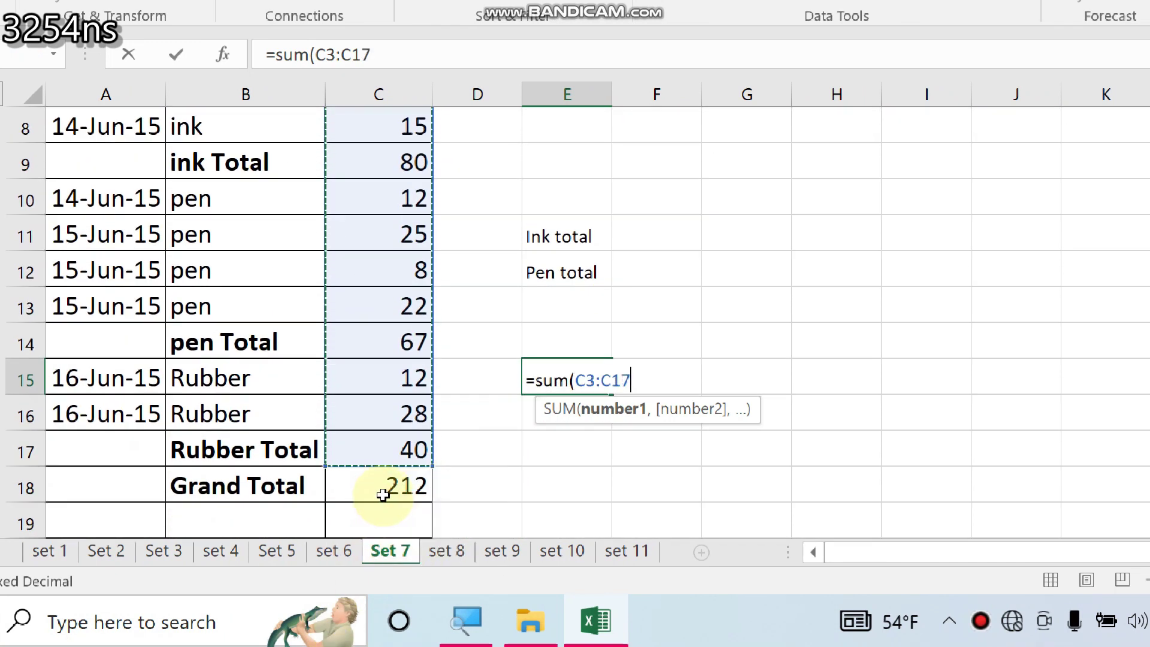
pyautogui.write(')')
pyautogui.press('Return')
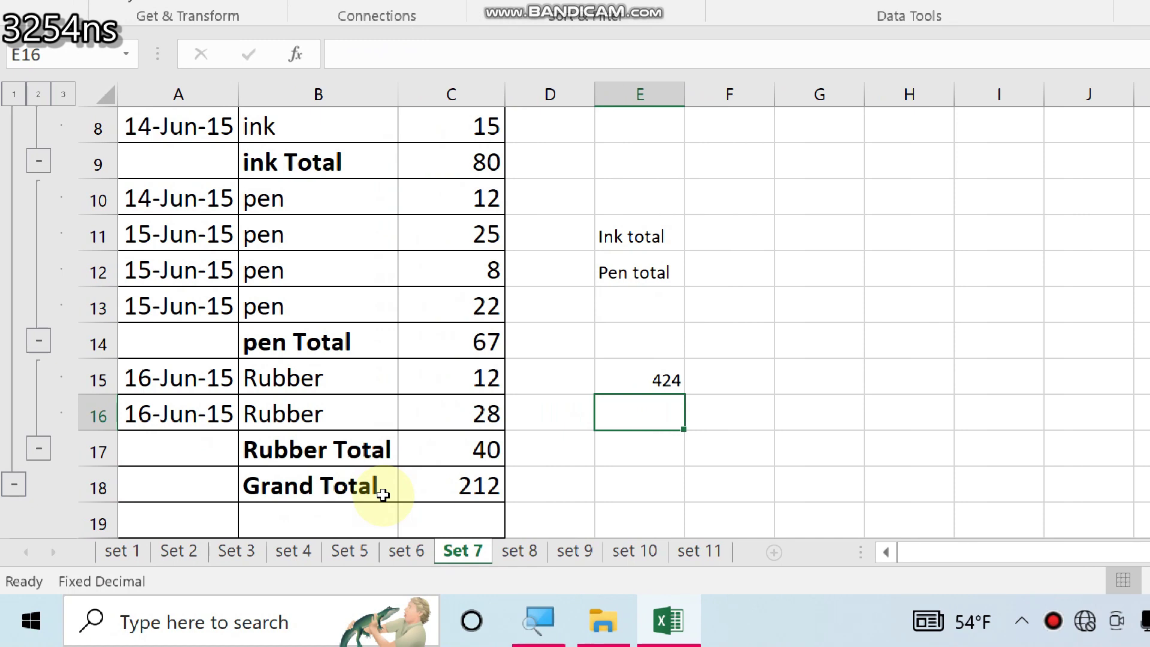
# Step: Switch the outline to level 2, then level 1, then back to level 2
pyautogui.scroll(3, 314, 416)
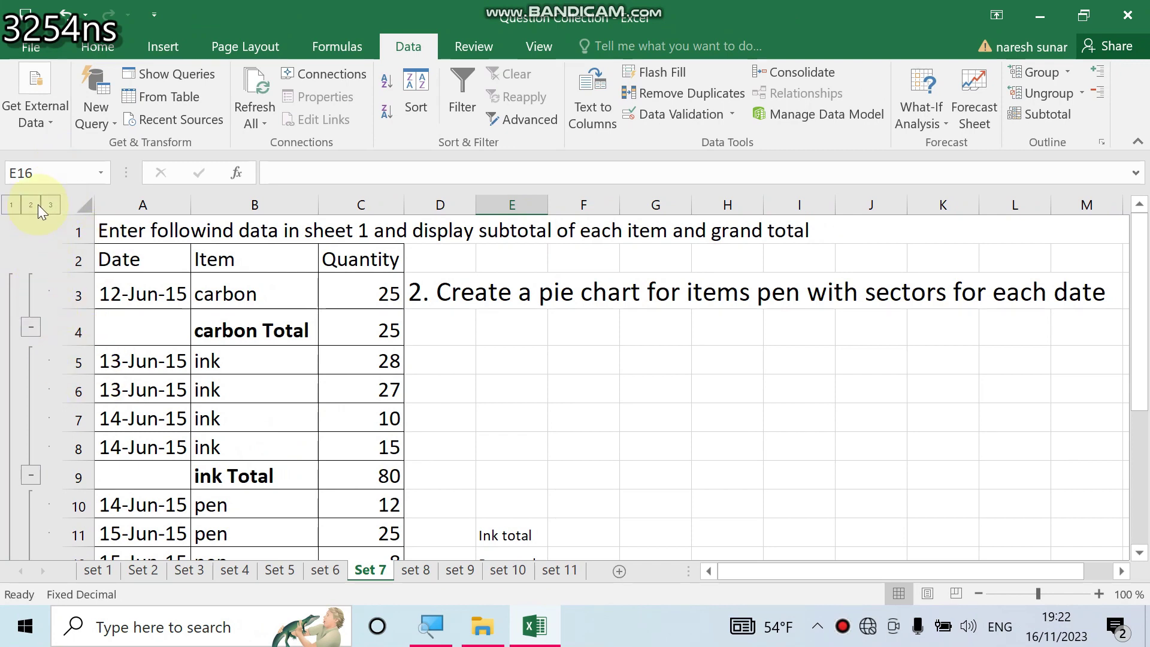
pyautogui.click(30, 205)
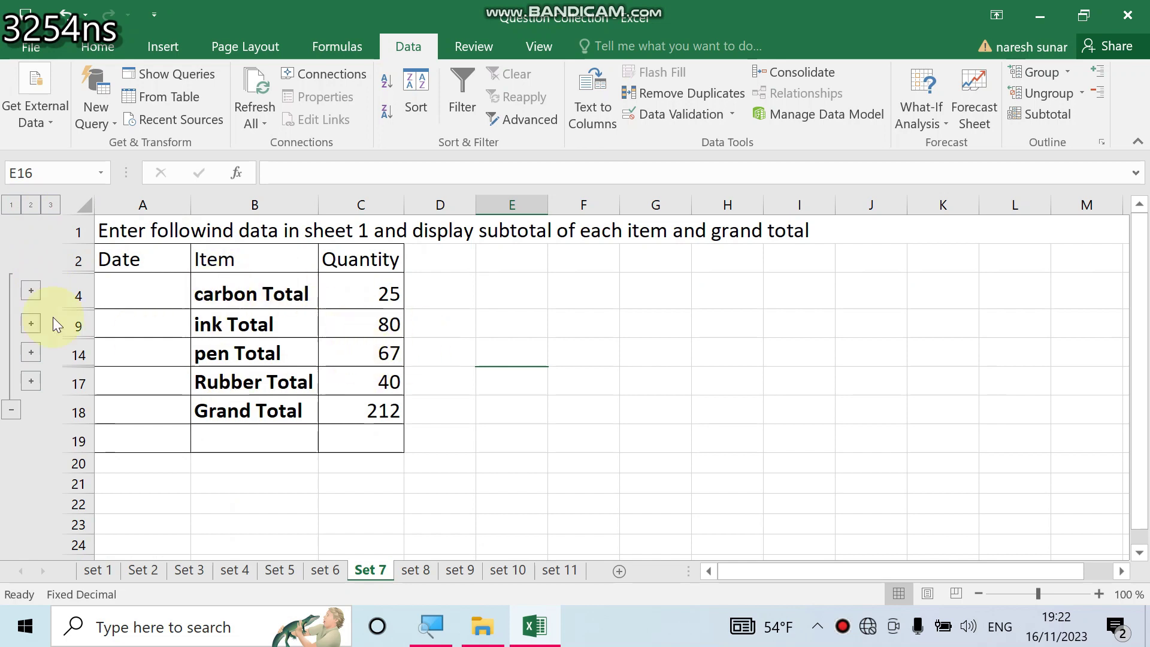
pyautogui.click(10, 205)
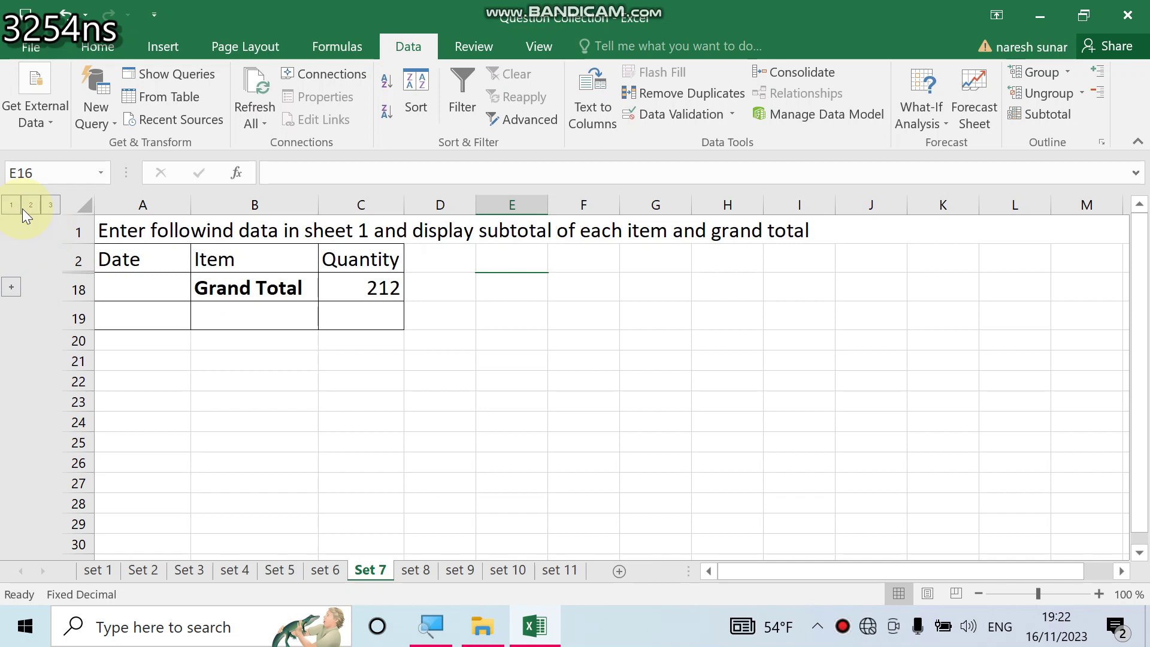
pyautogui.click(24, 207)
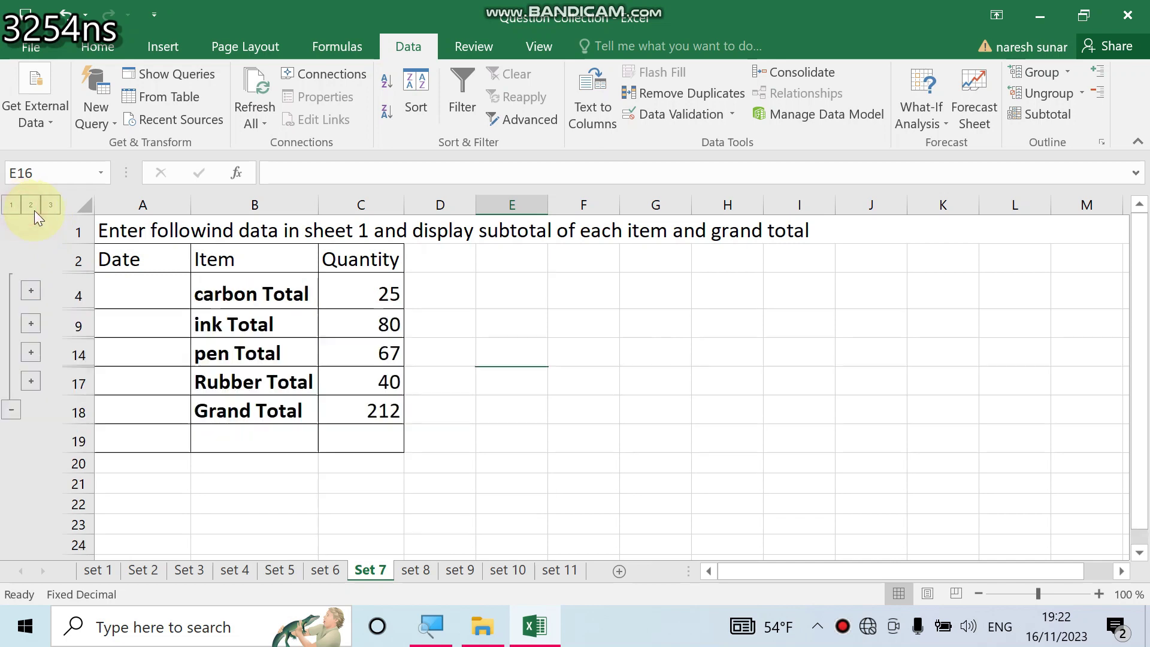
# Step: Expand and re-collapse the carbon group, then expand the ink group's daily rows
pyautogui.click(30, 291)
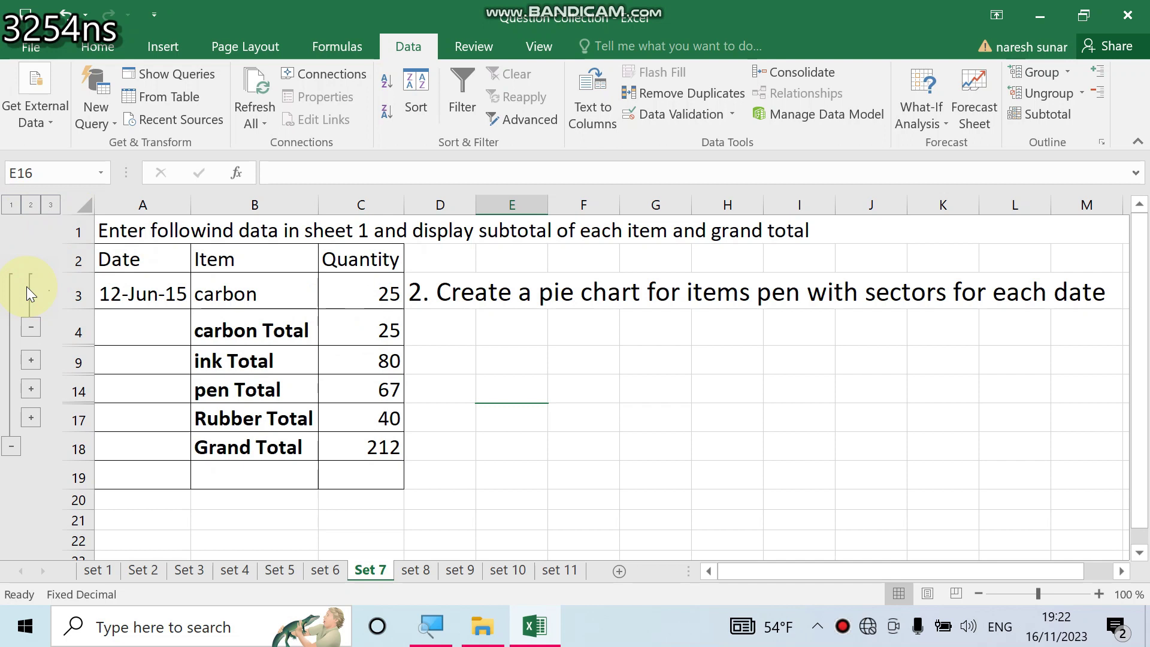
pyautogui.click(31, 326)
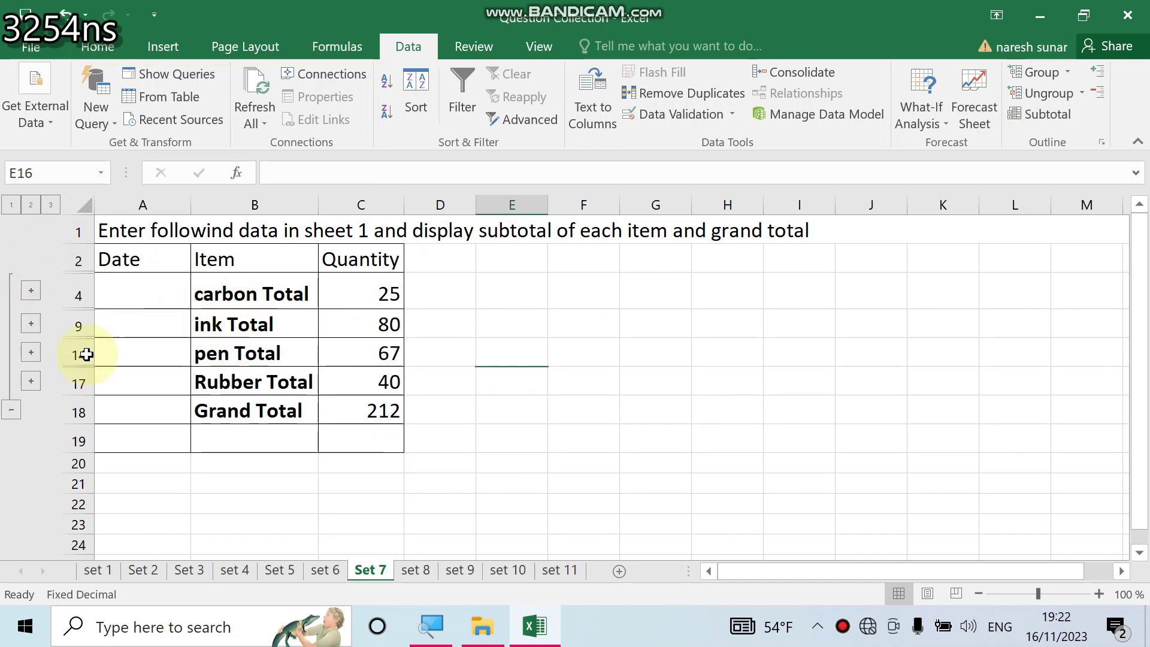
pyautogui.click(31, 324)
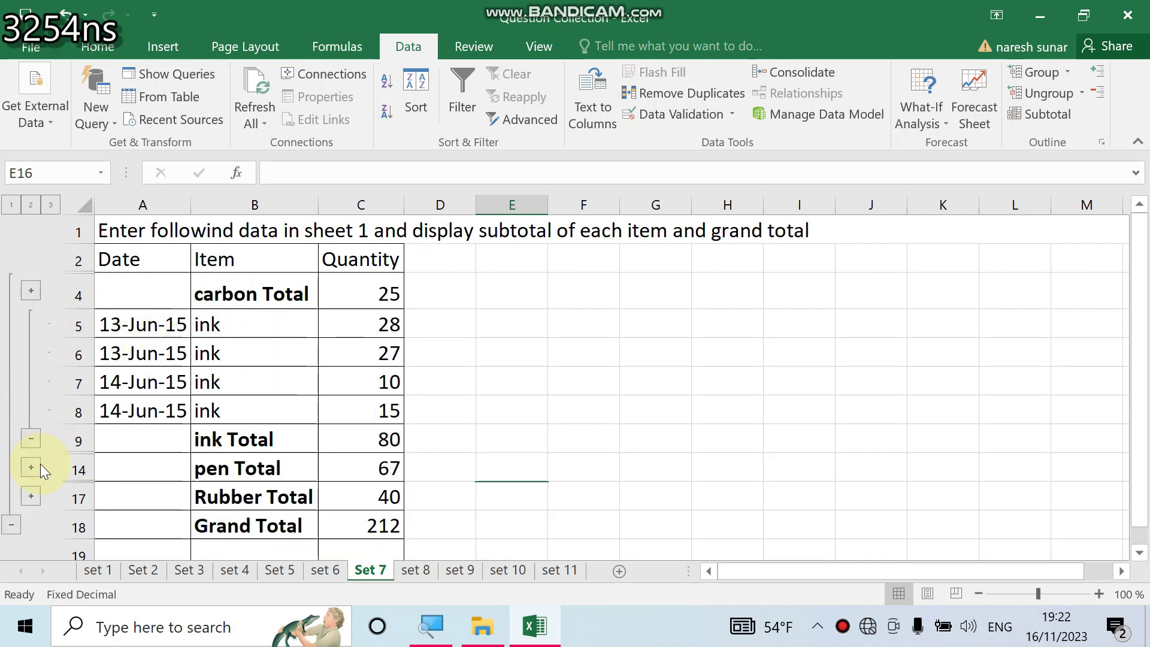
pyautogui.scroll(-2, 34, 460)
pyautogui.scroll(2, 54, 461)
pyautogui.scroll(1, 53, 459)
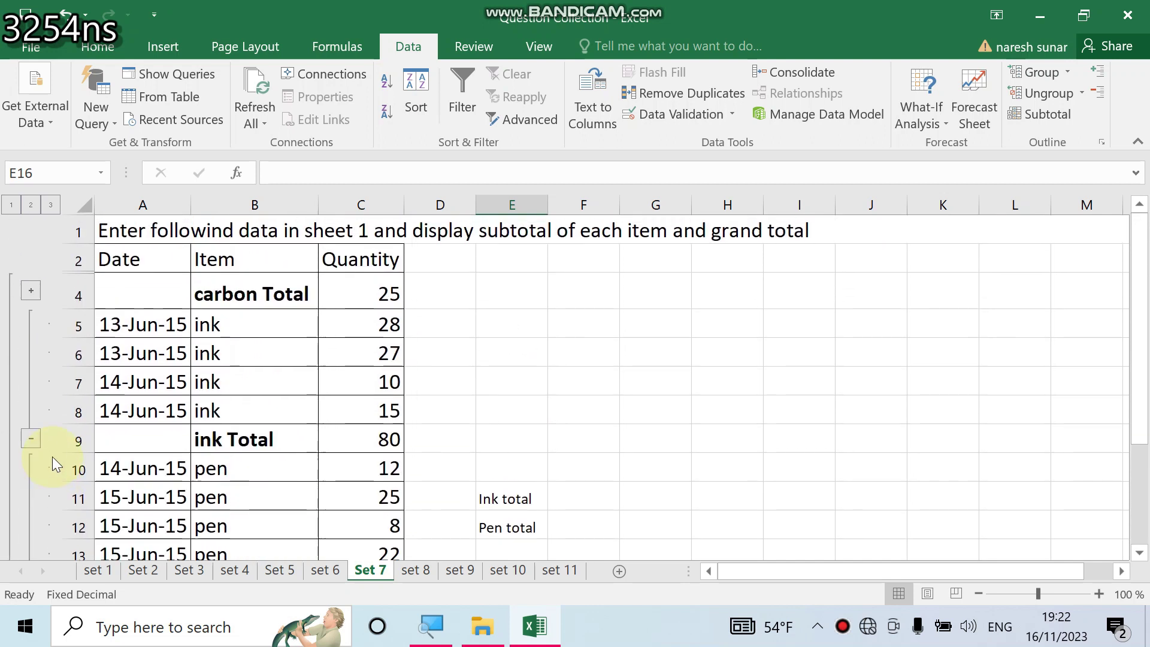